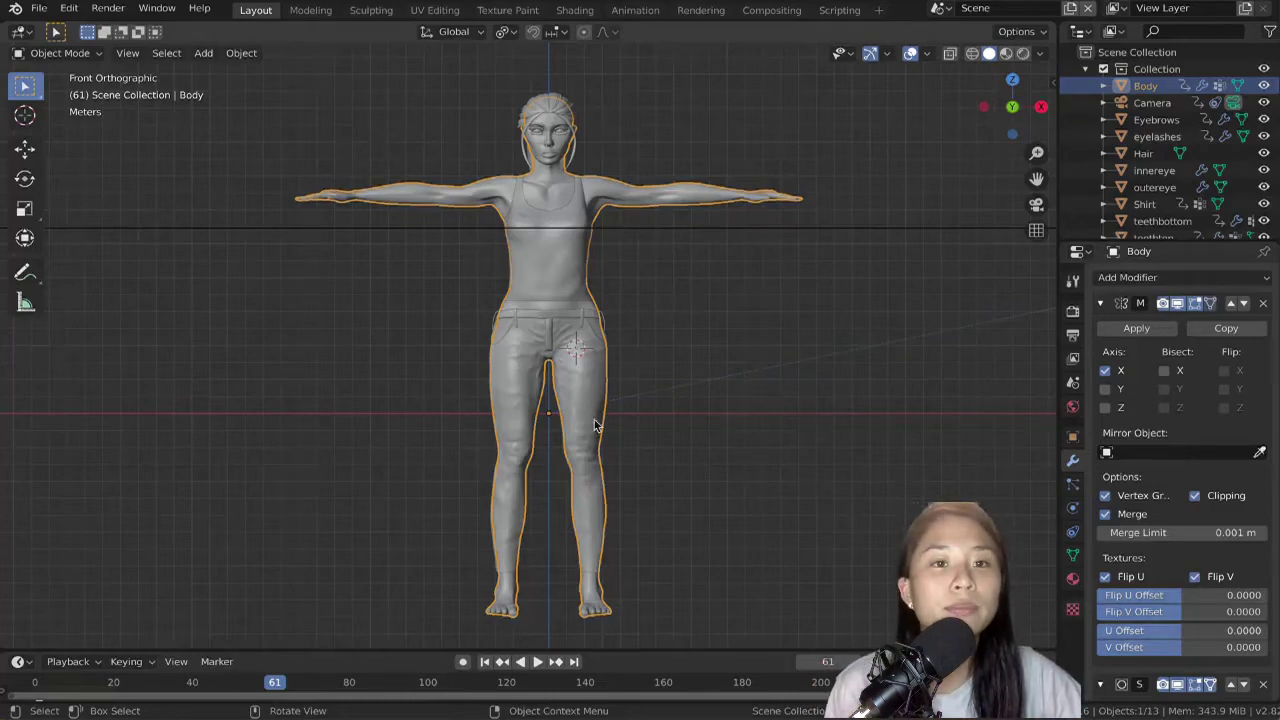
- Isolate the body mesh in local view, look at it from the front and enter Edit mode
scroll(654, 286, "up", 4)
middle_click_drag(654, 286, 686, 320)
scroll(606, 200, "down", 2)
key("KP_Divide")
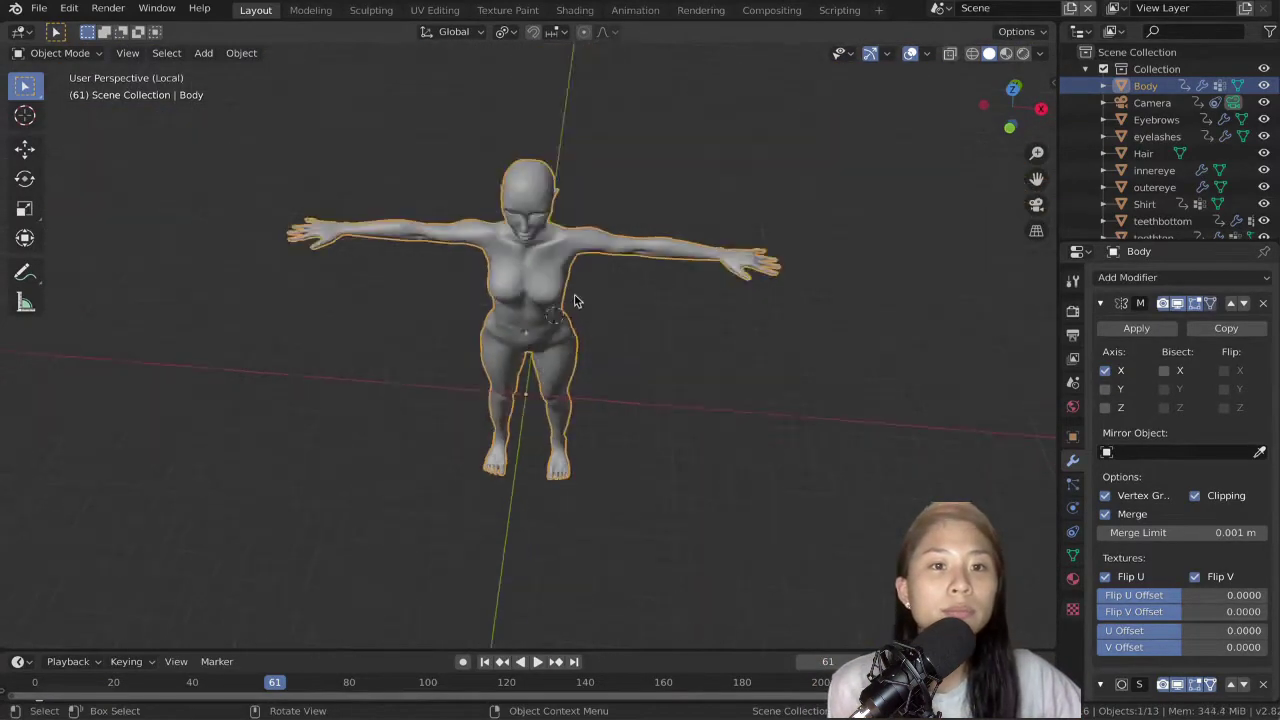
key("KP_1")
key("Tab")
- Mark a seam on the edge loop around the base of the neck
scroll(594, 260, "up", 9)
middle_click_drag(651, 340, 569, 457, "shift")
scroll(569, 457, "down", 2)
scroll(569, 457, "up", 3)
middle_click_drag(545, 596, 562, 480, "shift")
left_click(561, 504, "alt")
key("ctrl+e")
left_click(540, 516)
key("c")
right_click(526, 381)
key("ctrl+e")
left_click(574, 332)
- Try selecting edge paths from the forehead over the back of the head to the neck seam
middle_click_drag(490, 70, 477, 243, "shift")
key("c")
left_click(452, 226)
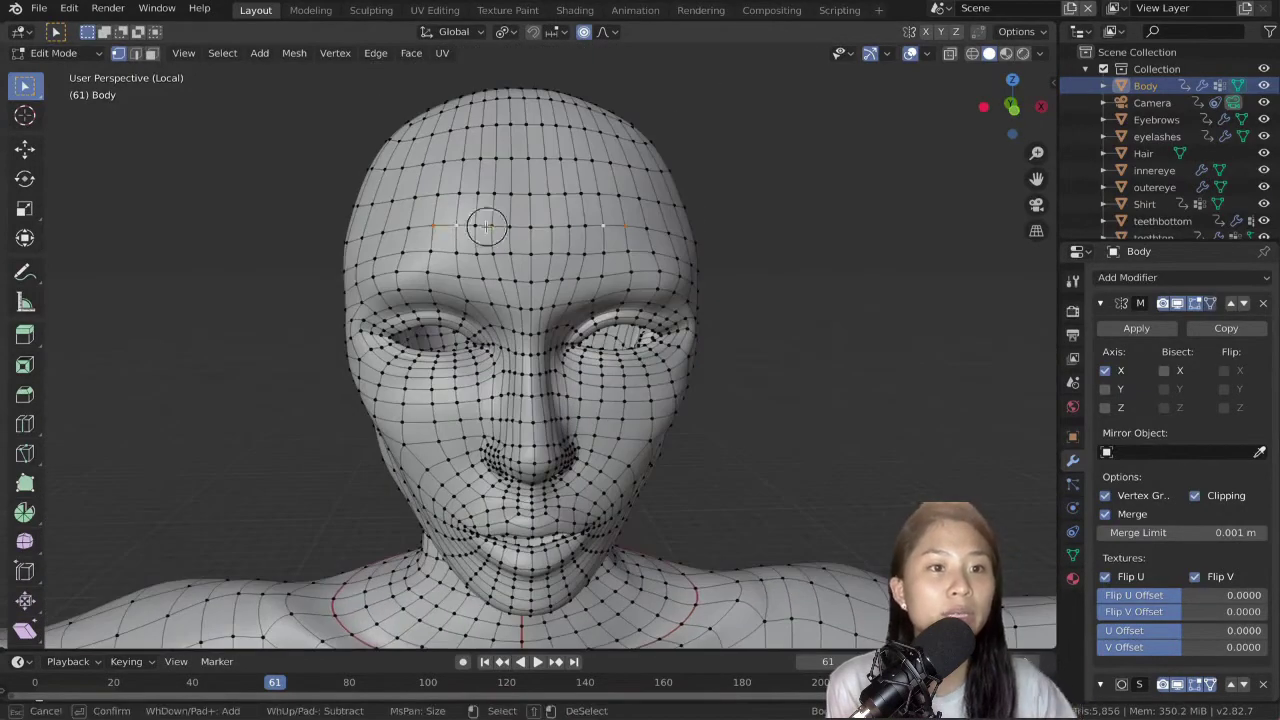
key("Escape")
middle_click_drag(533, 163, 556, 625)
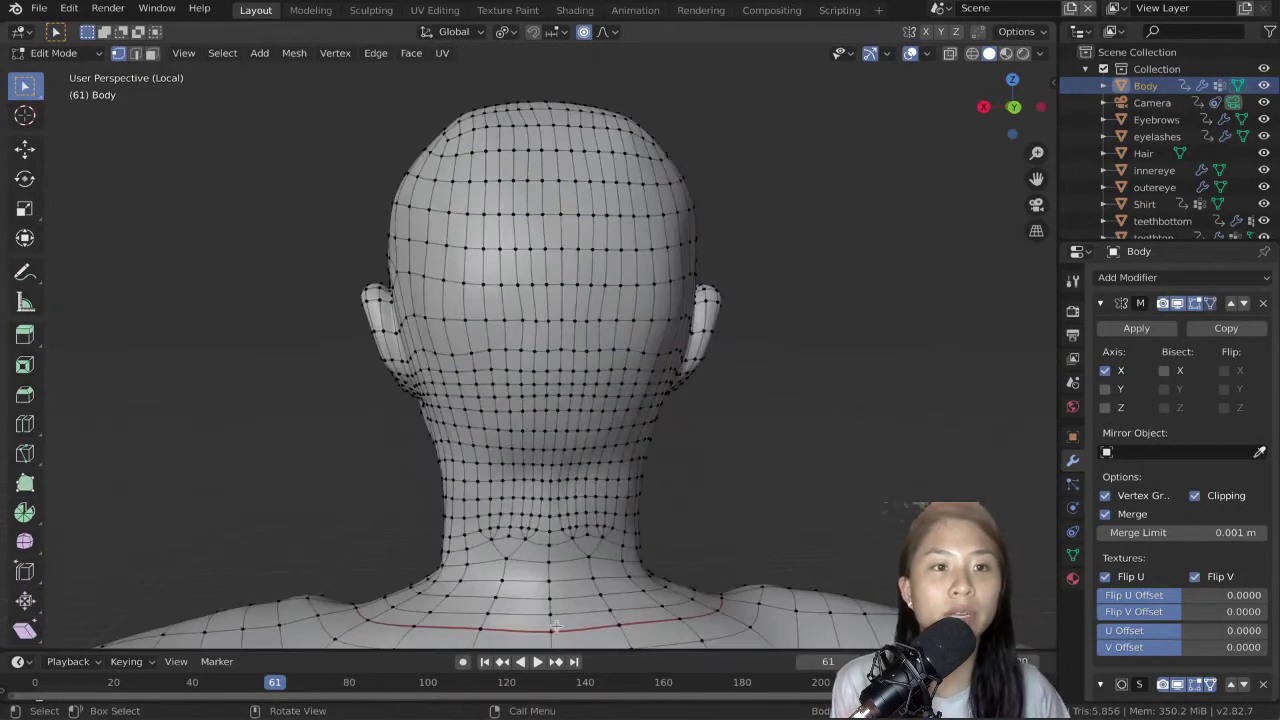
left_click(552, 630, "ctrl+shift")
key("ctrl+z")
left_click(562, 250, "ctrl+shift")
key("ctrl+z")
middle_click_drag(588, 300, 798, 382)
left_click(469, 180, "ctrl+shift")
key("ctrl+z")
- Mark a seam down the centre back of the head from the crown to the neck seam
middle_click_drag(466, 180, 580, 168)
key("ctrl+e")
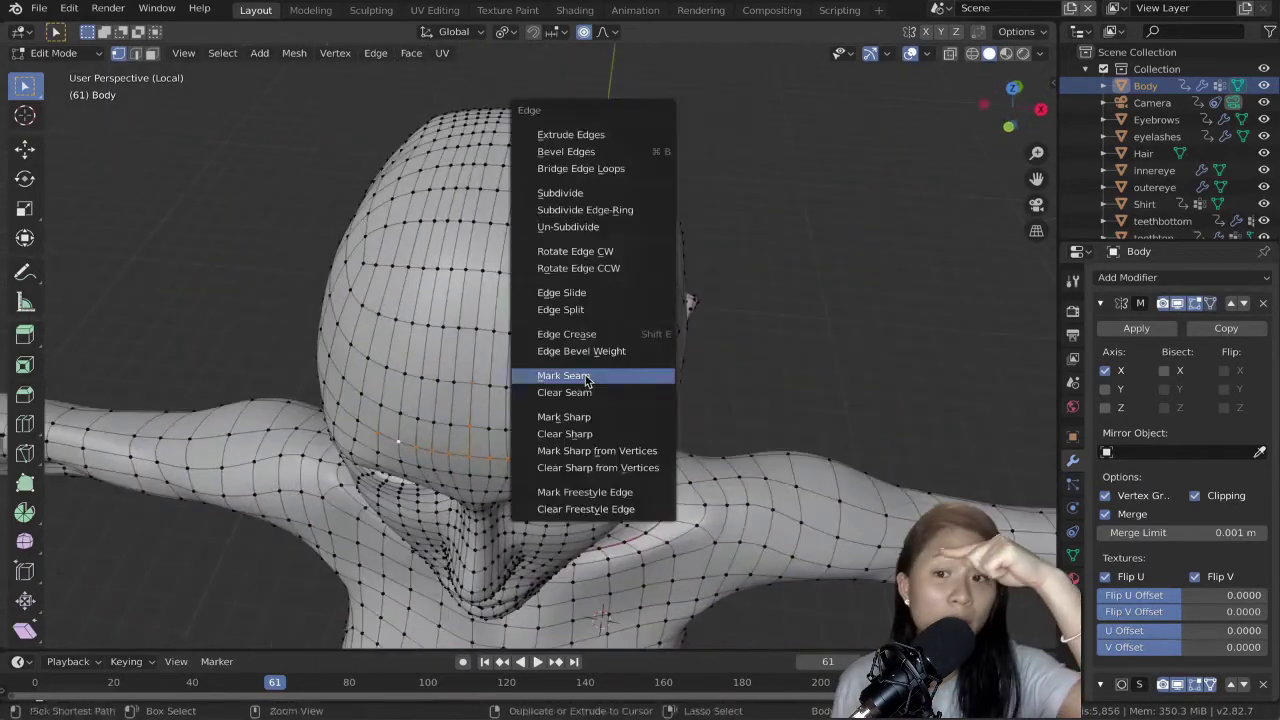
left_click(586, 379)
middle_click_drag(639, 262, 560, 375)
left_click(686, 405, "ctrl")
middle_click_drag(686, 405, 629, 278)
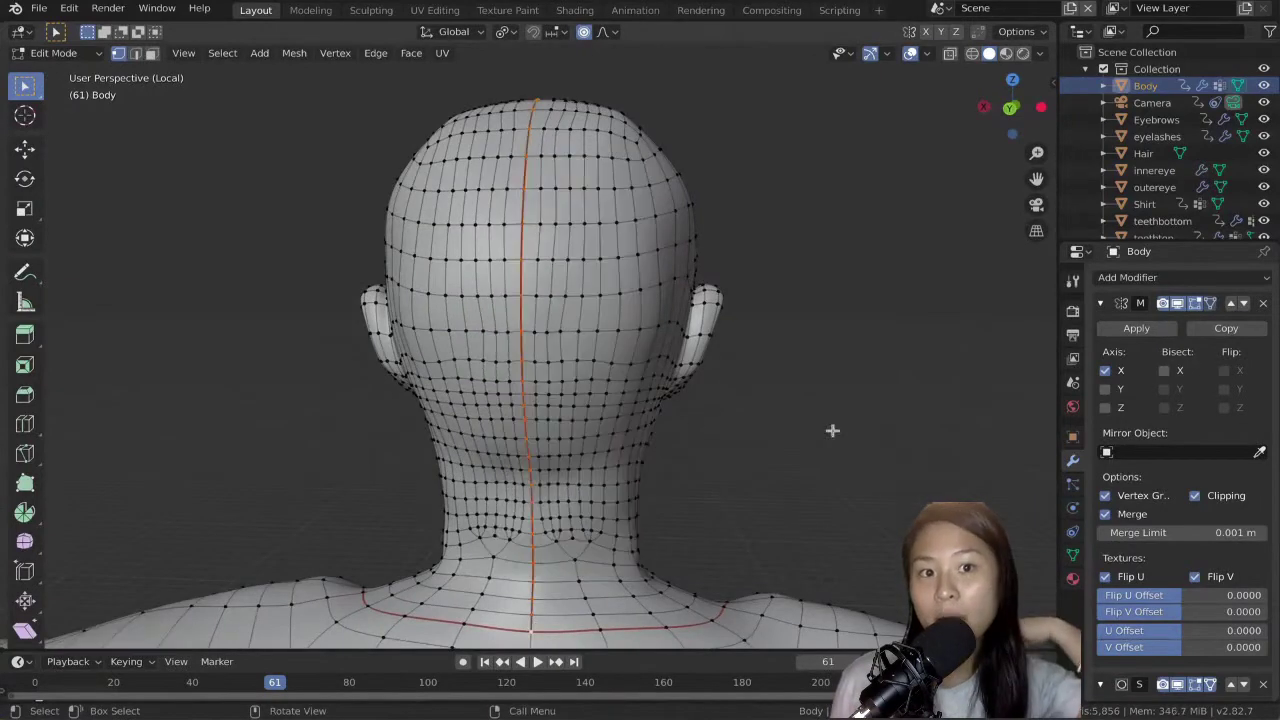
- Mark a seam from behind the ear down the side of the neck, over the shoulder and along the top of the arm
middle_click_drag(834, 429, 605, 477)
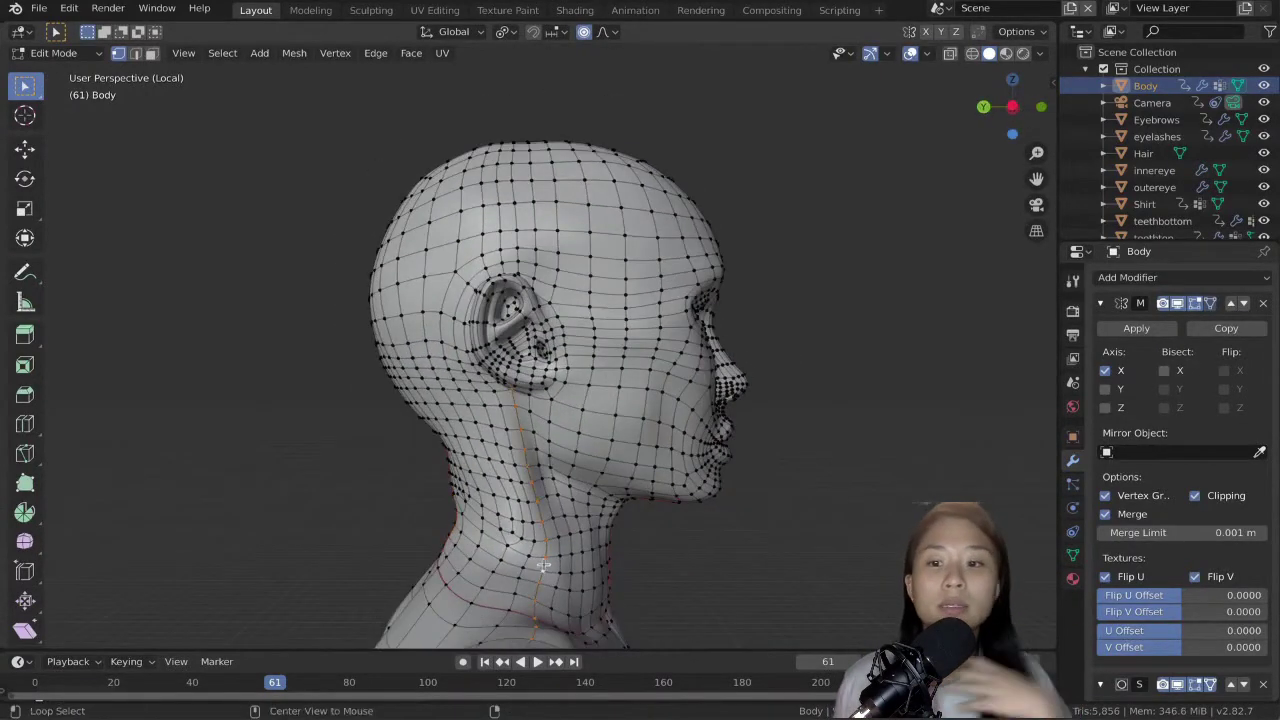
scroll(644, 536, "down", 3)
middle_click_drag(790, 505, 597, 479)
key("ctrl+e")
left_click(597, 478)
middle_click_drag(757, 387, 581, 489)
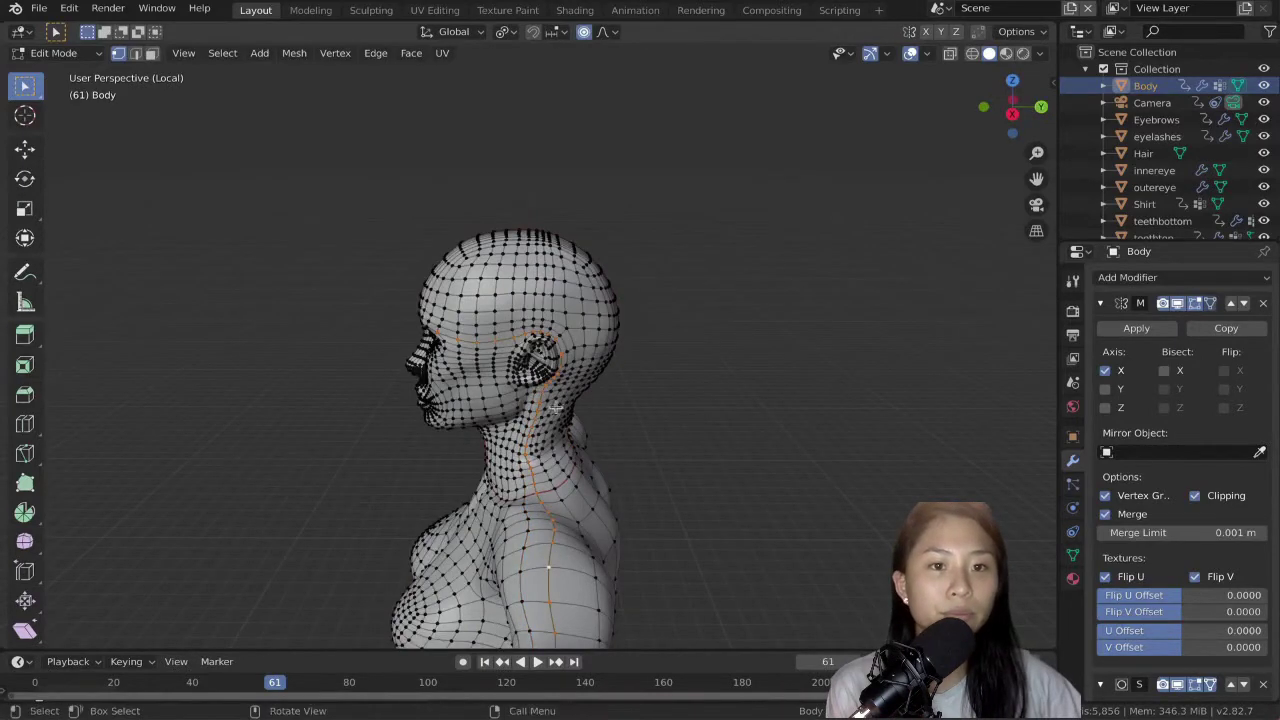
mouse_move(459, 346)
middle_mouse_down()
mouse_move(625, 405)
mouse_move(567, 446)
mouse_move(497, 469)
mouse_move(455, 456)
mouse_move(591, 424)
middle_mouse_up()
key("ctrl+e")
left_click(569, 445)
- Select all vertices of both hands in wireframe top view and clear their seams
scroll(457, 456, "down", 3)
key("KP_7")
key("shift+z")
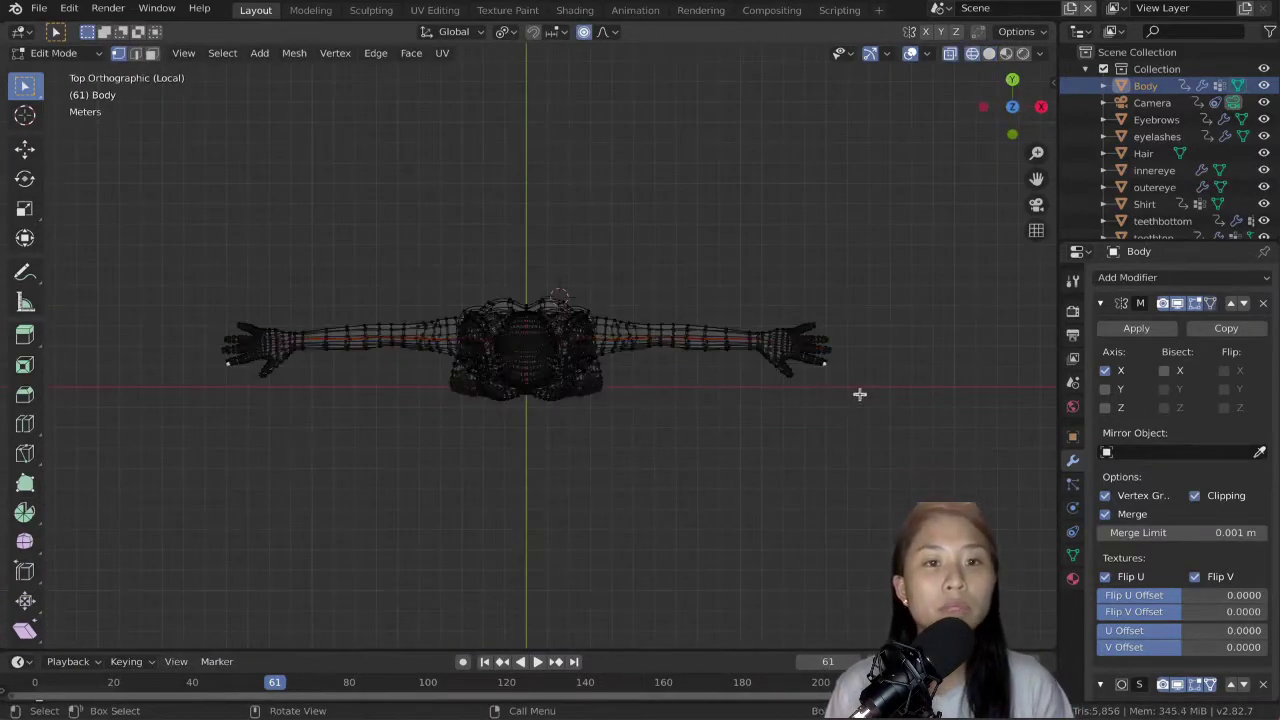
key("c")
left_click(860, 340)
right_click(842, 343)
key("ctrl+e")
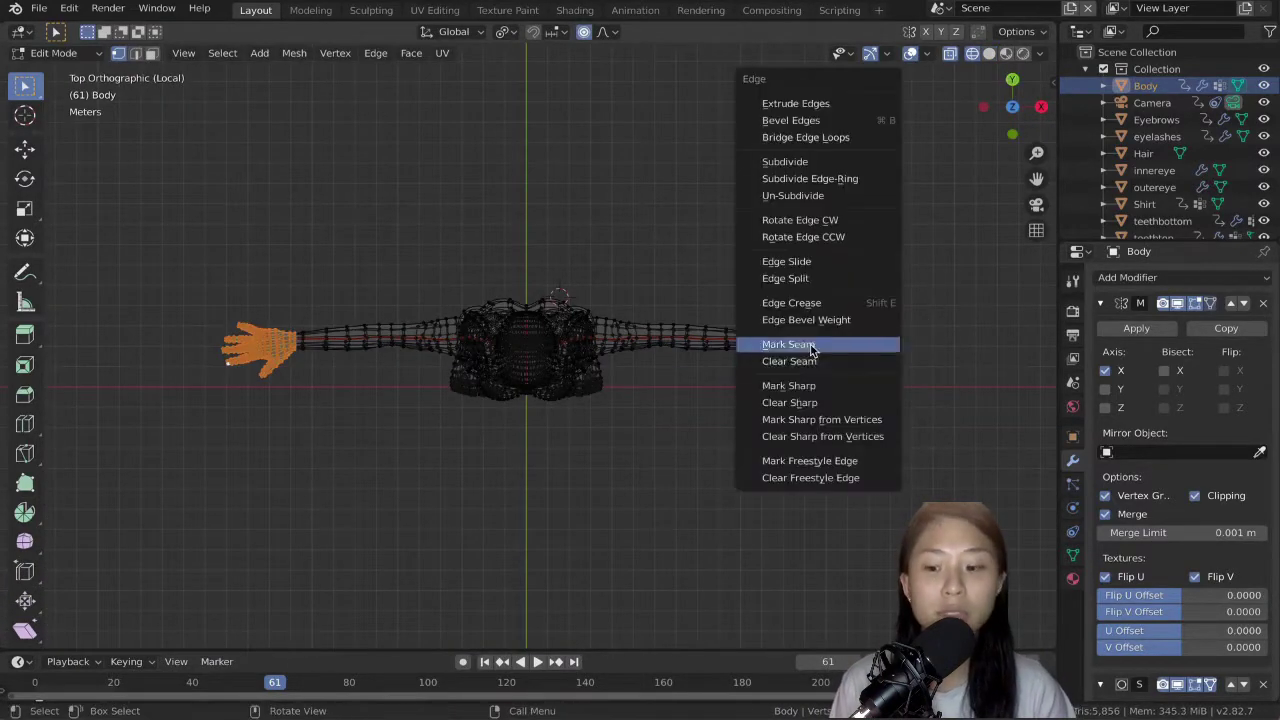
left_click(814, 343)
- Mark a seam loop around the wrists to separate the hands from the arms, and return to solid shading
middle_click_drag(826, 389, 700, 440)
scroll(663, 411, "up", 4)
key("ctrl+e")
left_click(777, 412)
middle_click_drag(800, 590, 826, 432)
key("alt+z")
key("KP_1")
key("c")
mouse_move(424, 377)
middle_mouse_down()
mouse_move(677, 374)
mouse_move(548, 371)
mouse_move(590, 325)
mouse_move(749, 366)
mouse_move(421, 372)
mouse_move(446, 418)
middle_mouse_up()
right_click(677, 378)
scroll(630, 431, "down", 5)
scroll(630, 431, "up", 3)
key("ctrl+e")
left_click(664, 337)
key("z")
left_click(857, 346)
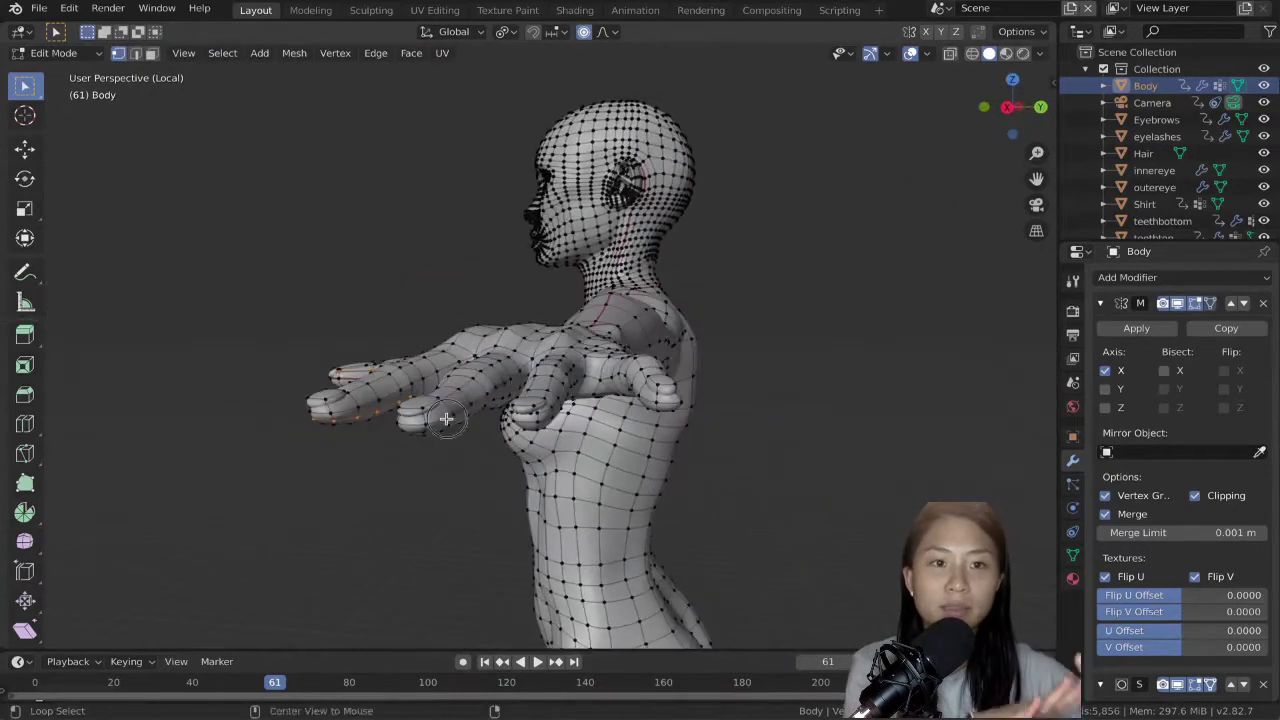
- Mark a seam along the sides of the fingers and hand up to the wrist, excluding the arm edges
middle_click_drag(693, 407, 219, 354)
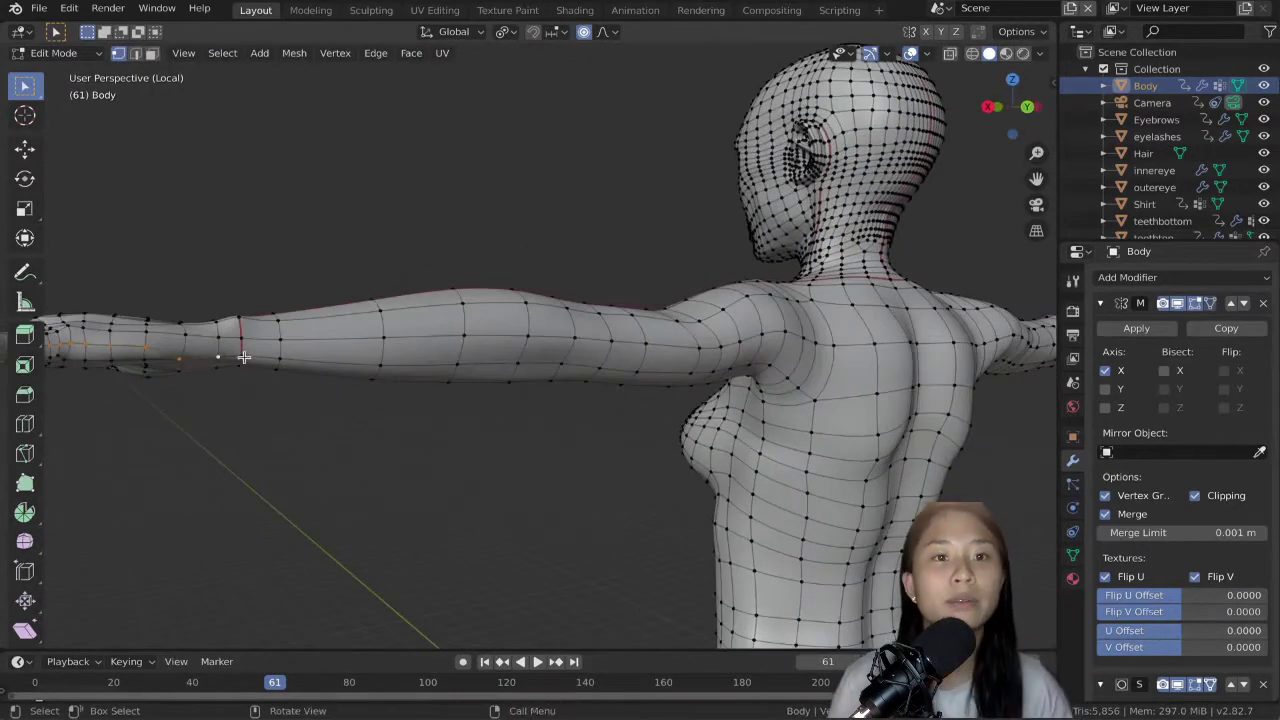
middle_click_drag(424, 371, 749, 434)
key("alt+z")
key("KP_1")
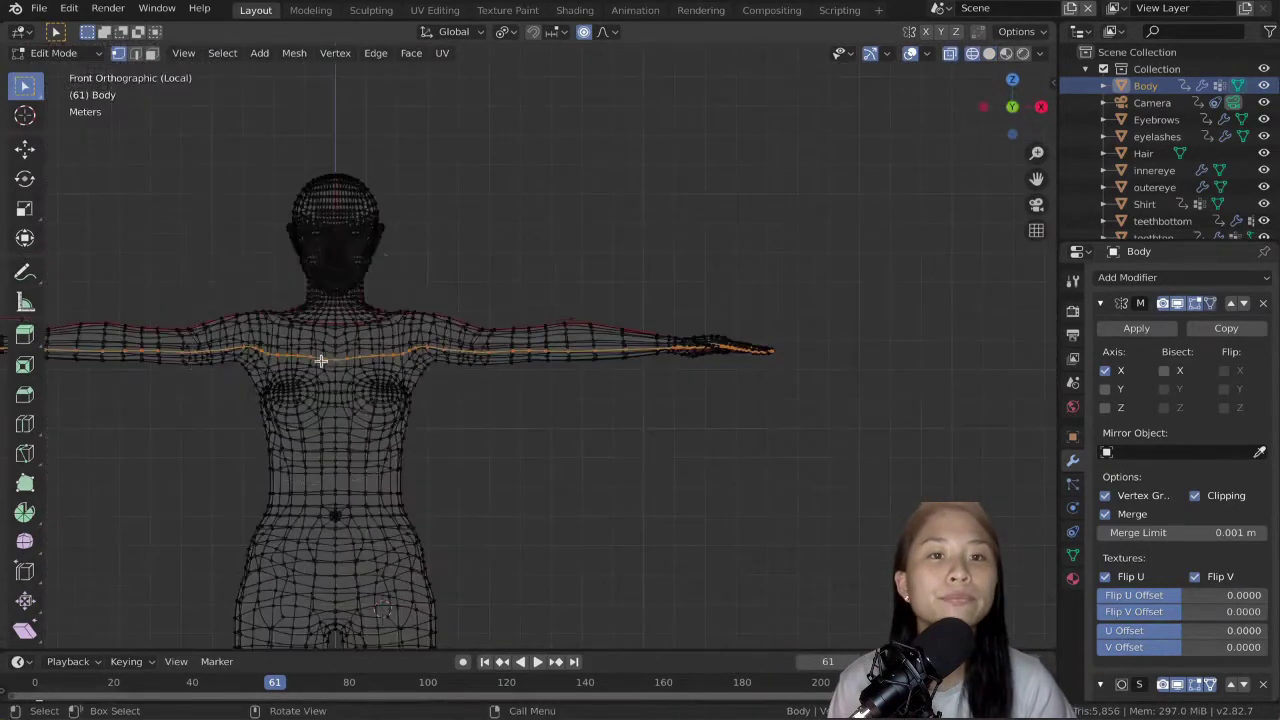
key("c")
middle_click_drag(498, 350, 574, 349)
right_click(574, 349)
scroll(717, 377, "up", 9)
scroll(717, 377, "down", 2)
middle_click_drag(610, 417, 295, 439, "shift")
key("ctrl+e")
left_click(684, 395)
key("z")
left_click(760, 390)
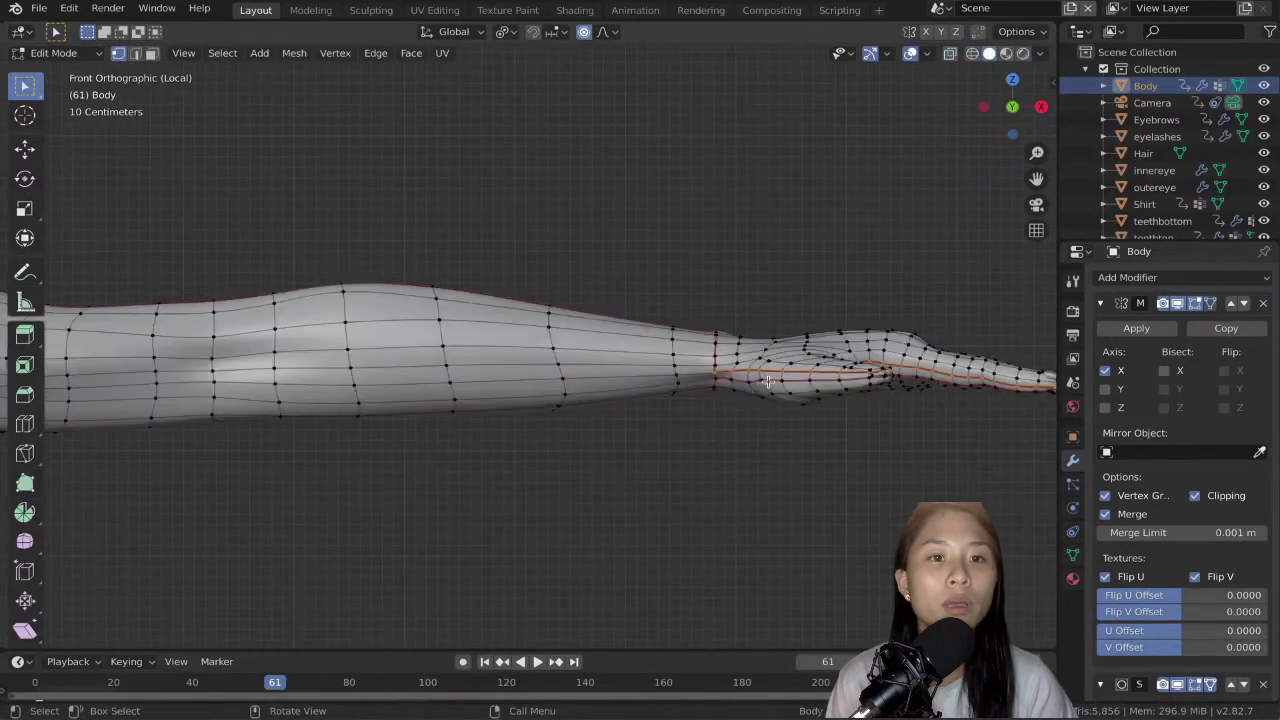
- Mark a seam along the underside of the arm and down the side of the torso
scroll(800, 398, "down", 4)
key("ctrl+e")
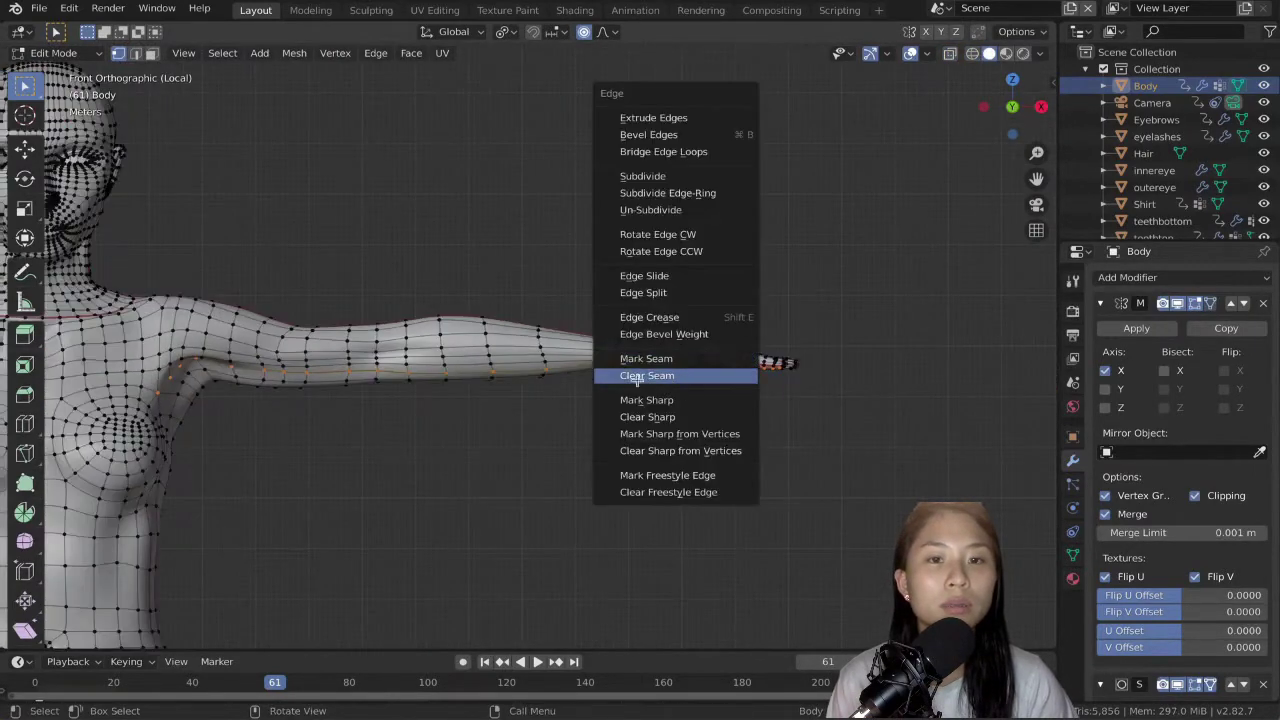
left_click(637, 379)
middle_click_drag(637, 379, 717, 308)
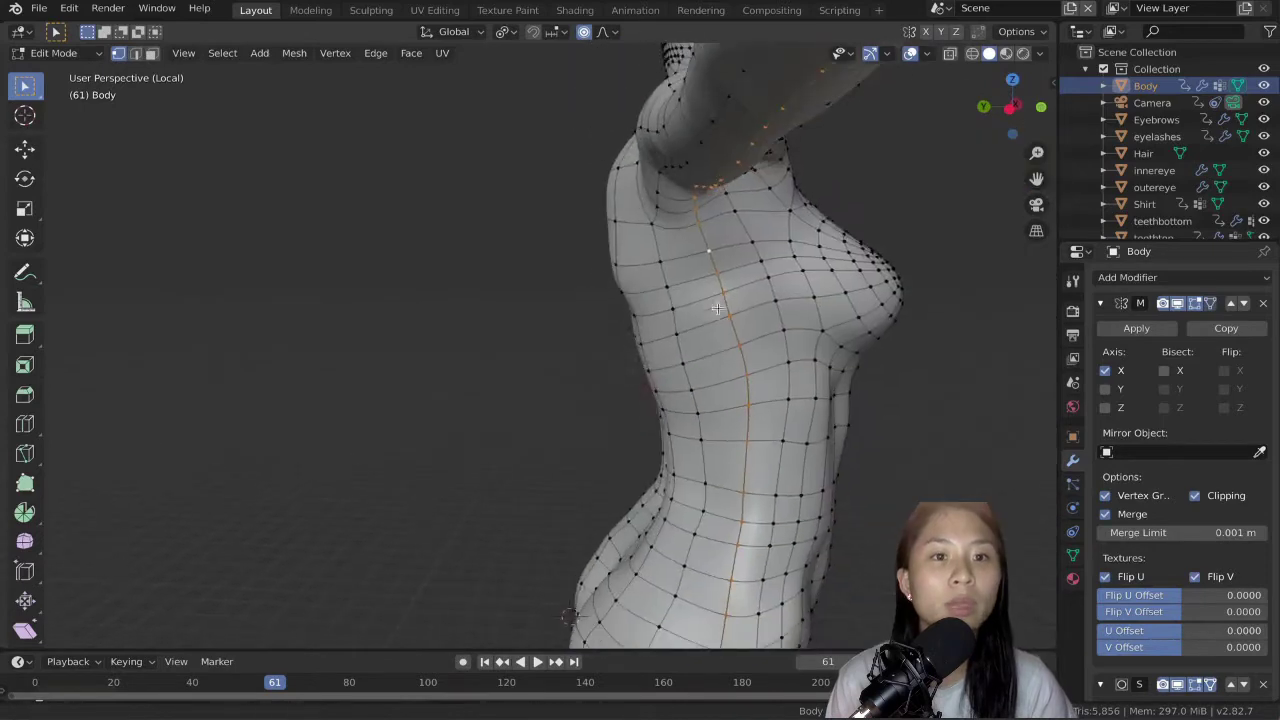
scroll(717, 308, "down", 3)
middle_click_drag(685, 425, 692, 360)
key("c")
key("Escape")
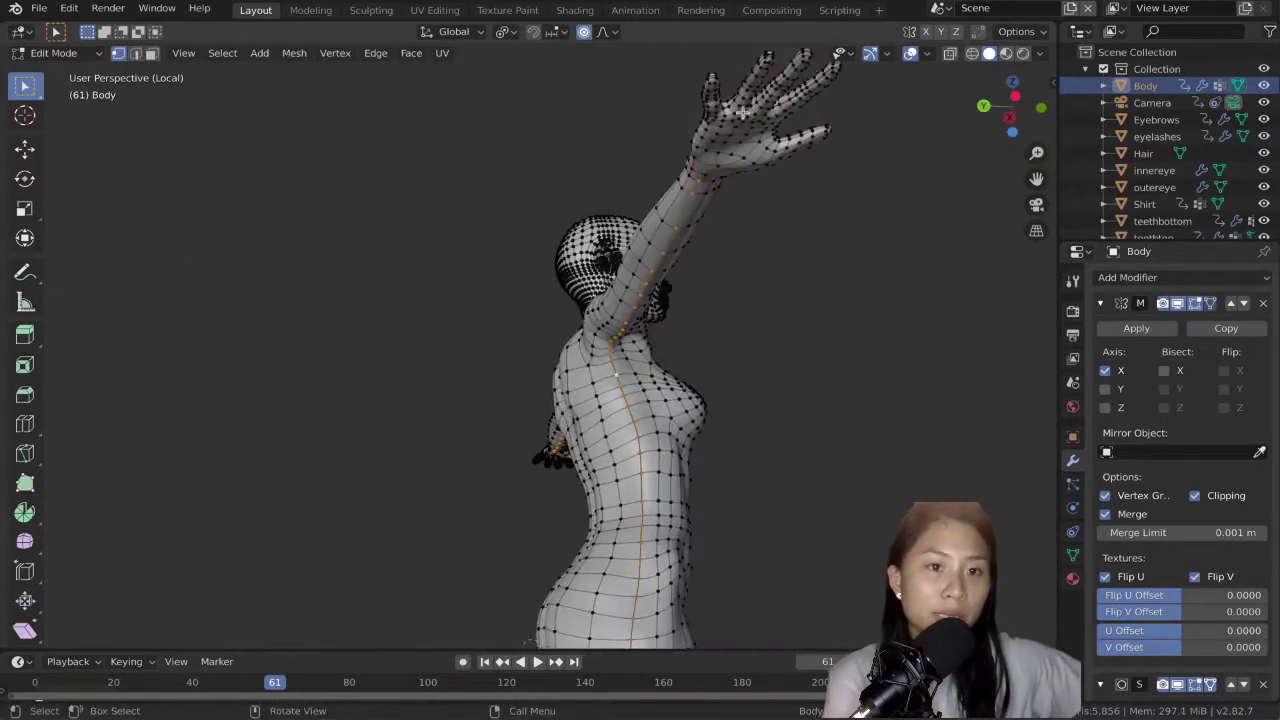
key("ctrl+e")
left_click(758, 281)
- Mark a seam on the edge loop around the ankles
scroll(594, 526, "down", 3)
middle_click_drag(829, 474, 738, 120)
scroll(736, 394, "up", 4)
middle_click_drag(757, 409, 409, 460, "shift")
left_click(729, 418, "alt")
key("ctrl+e")
left_click(761, 412)
- Select all vertices of both feet up to the ankles in wireframe front view and clear their seams
key("KP_1")
key("alt+z")
key("l")
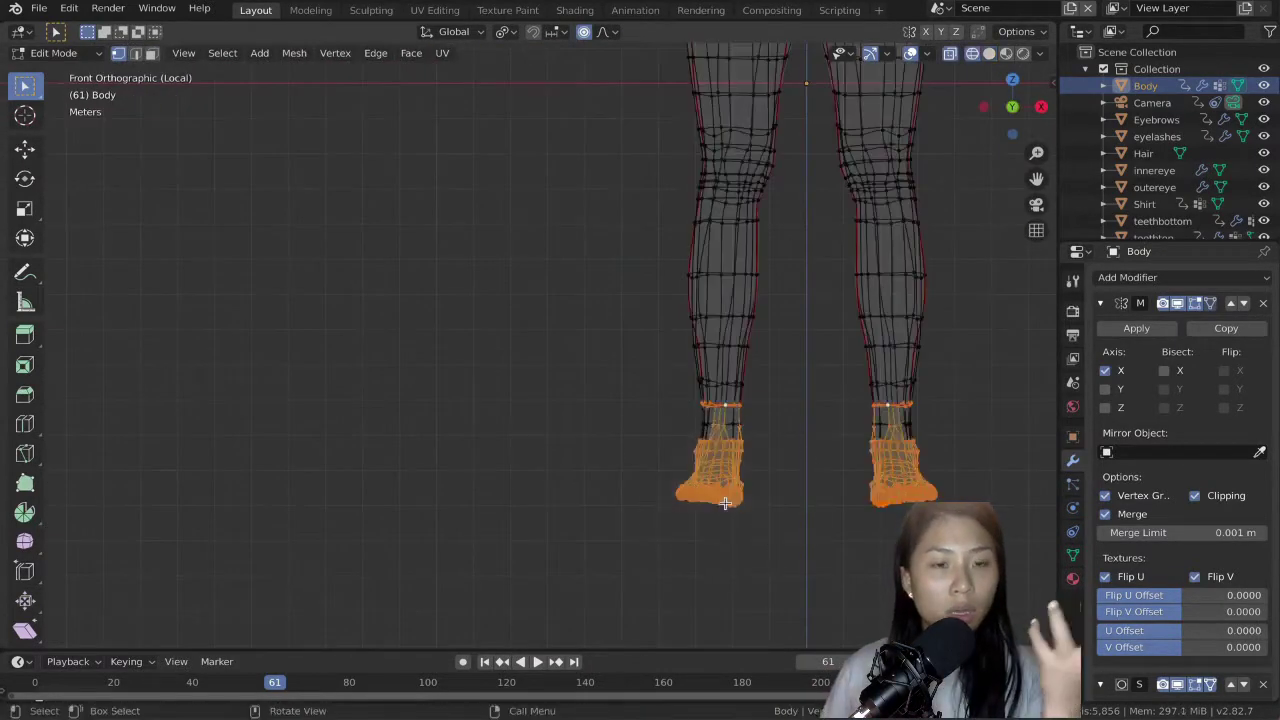
key("c")
key("Escape")
key("ctrl+e")
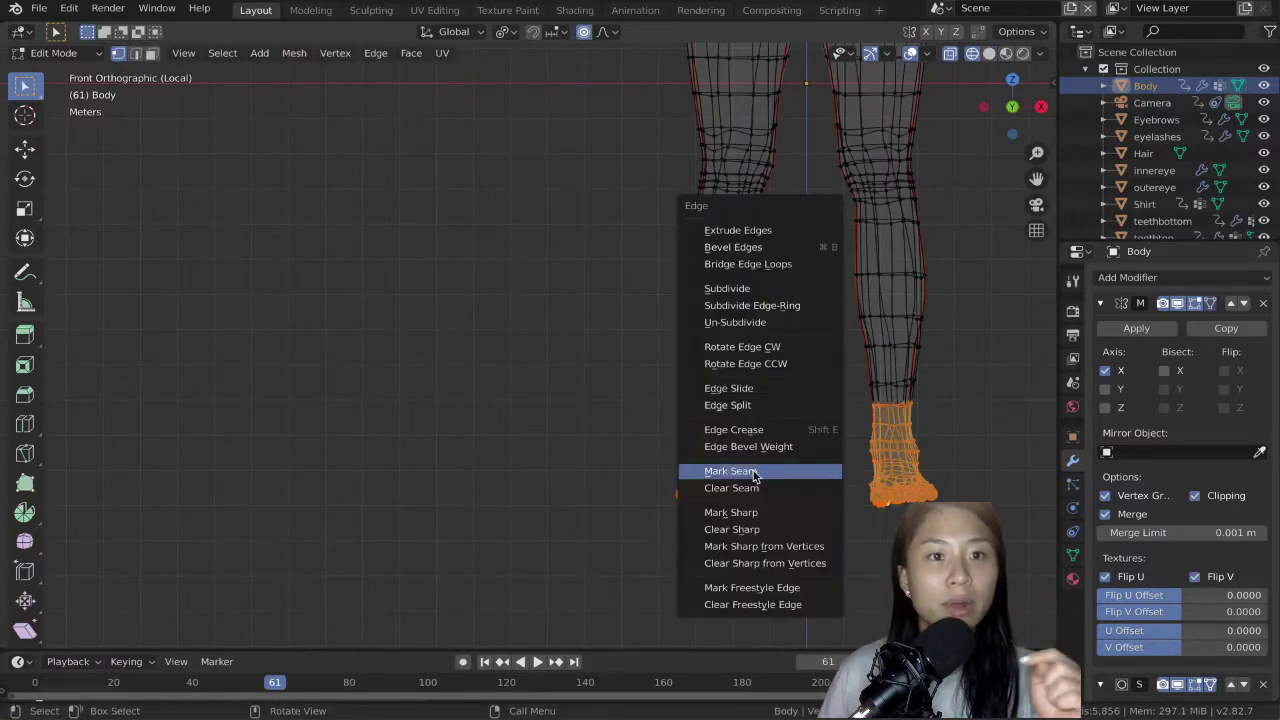
left_click(747, 488)
- Mark the ankle edge loop as a seam again and turn off the see-through display
scroll(800, 419, "up", 2)
left_click(800, 429, "alt")
key("ctrl+e")
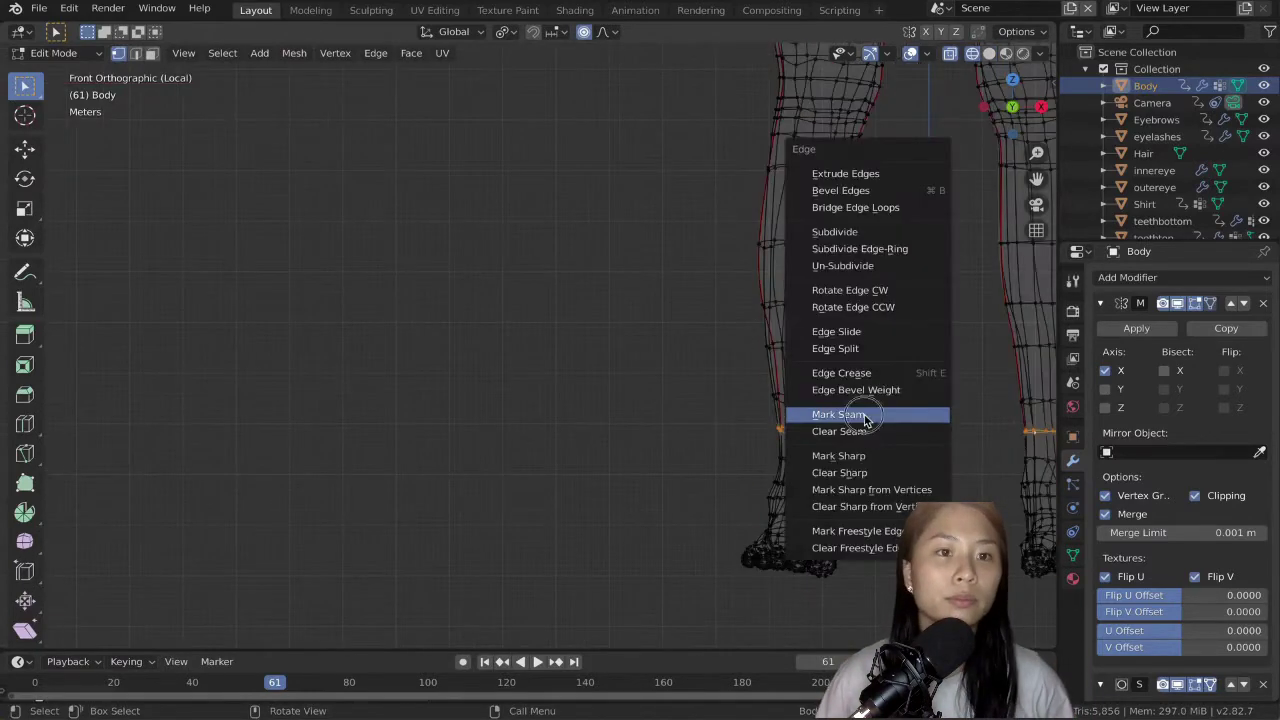
left_click(888, 414)
key("alt+z")
- Mark a seam from the ankle loop down the back of the heel
middle_click_drag(877, 471, 454, 403)
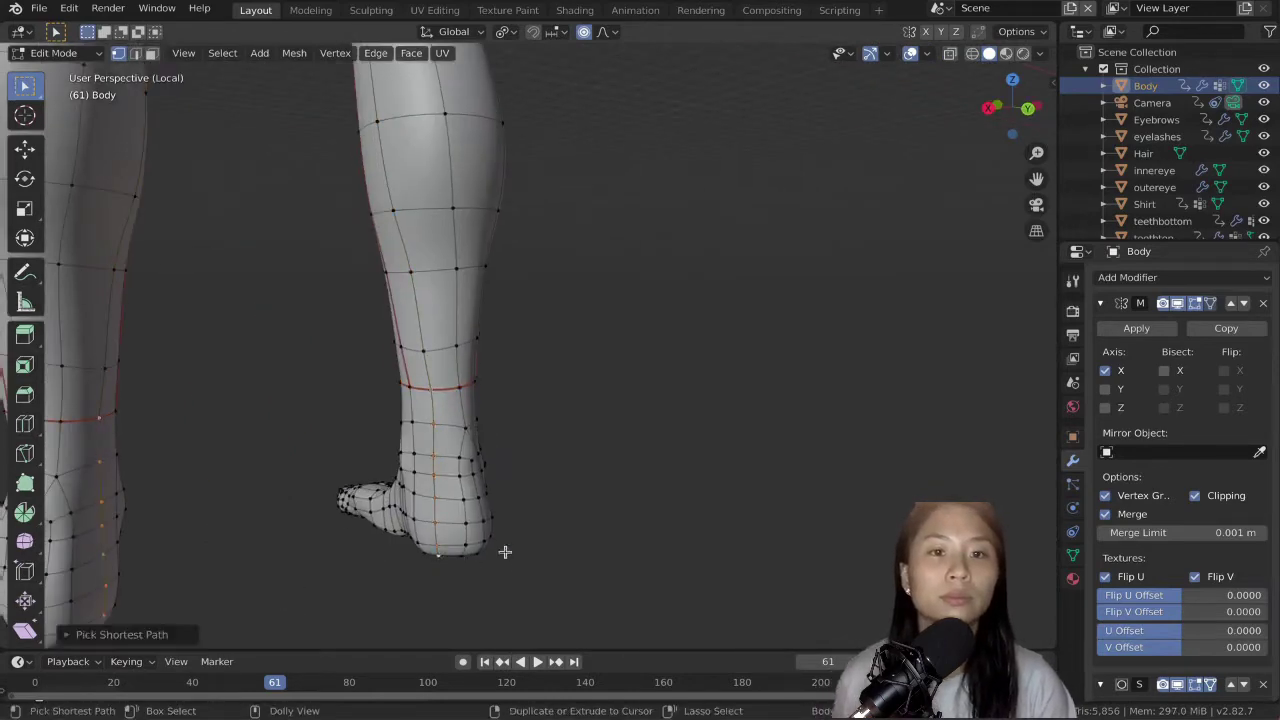
scroll(505, 552, "down", 3)
mouse_move(649, 434)
middle_mouse_down()
mouse_move(663, 471)
mouse_move(253, 340)
mouse_move(306, 369)
mouse_move(406, 326)
mouse_move(590, 350)
middle_mouse_up()
key("c")
key("Escape")
key("ctrl+e")
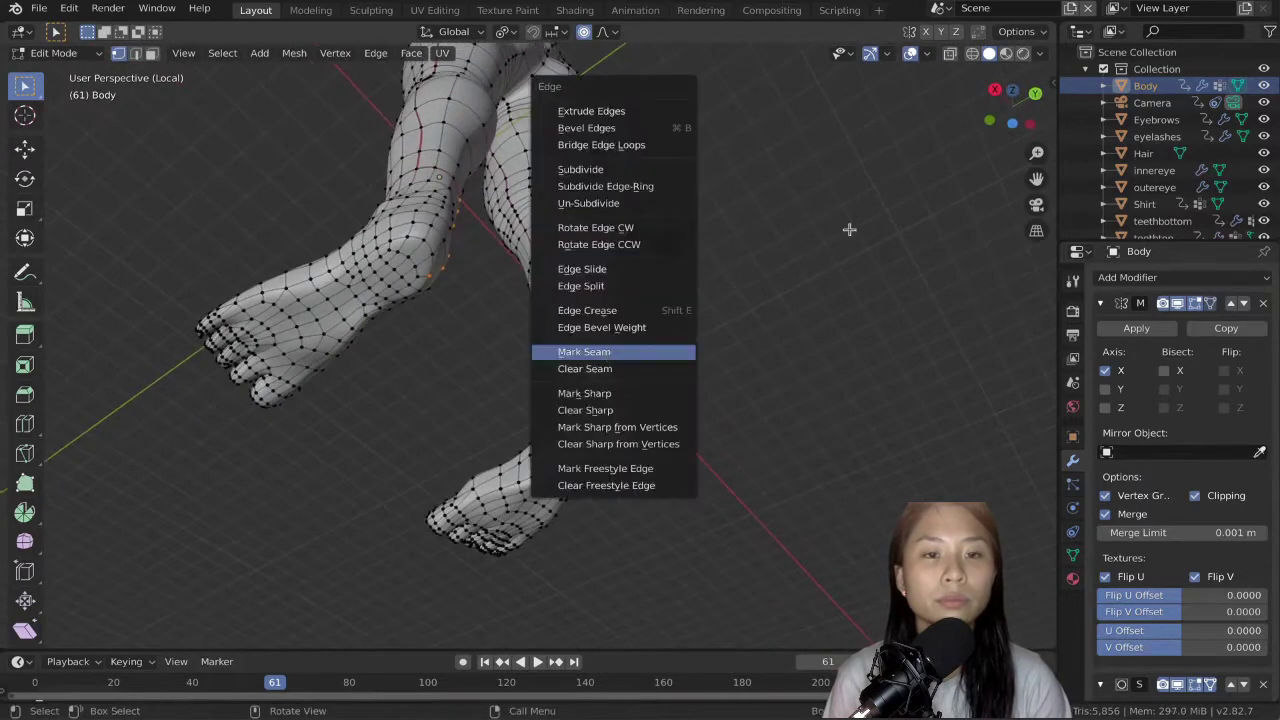
key("Escape")
- Unwrap the whole body mesh and switch to the UV Editing workspace to view the UV islands
key("a")
key("u")
left_click(501, 159)
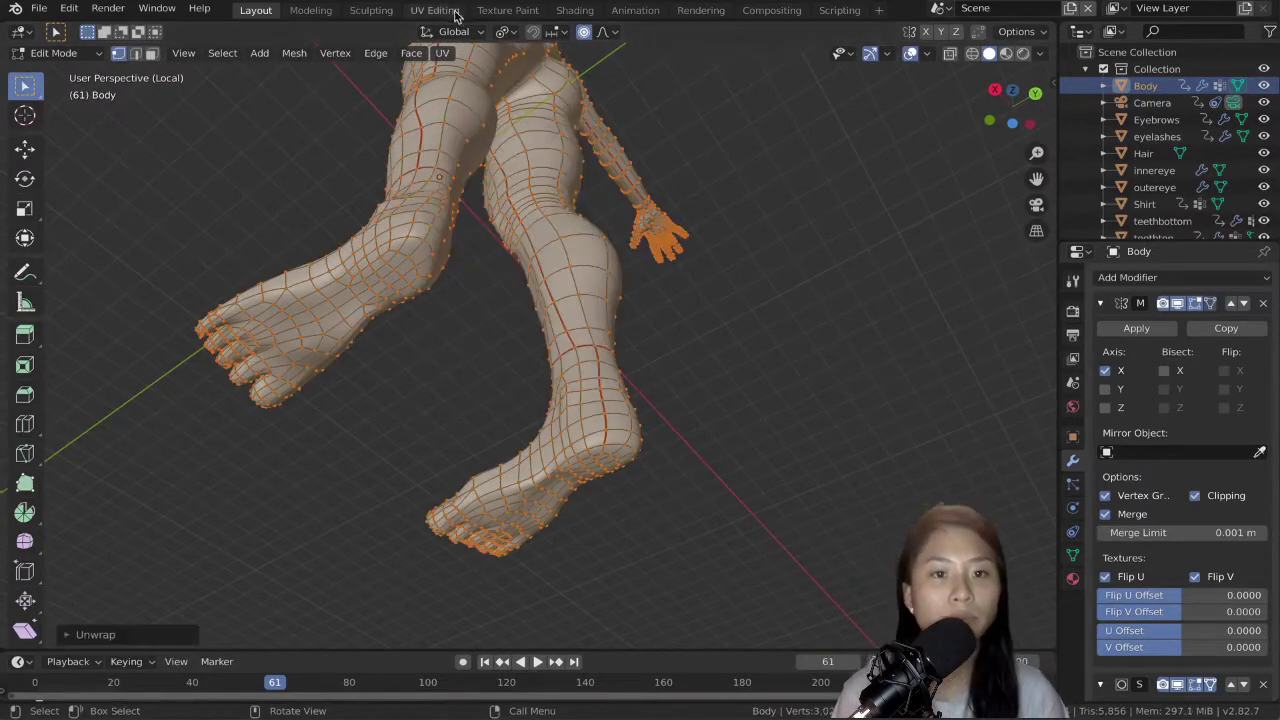
left_click(440, 10)
right_click(818, 263)
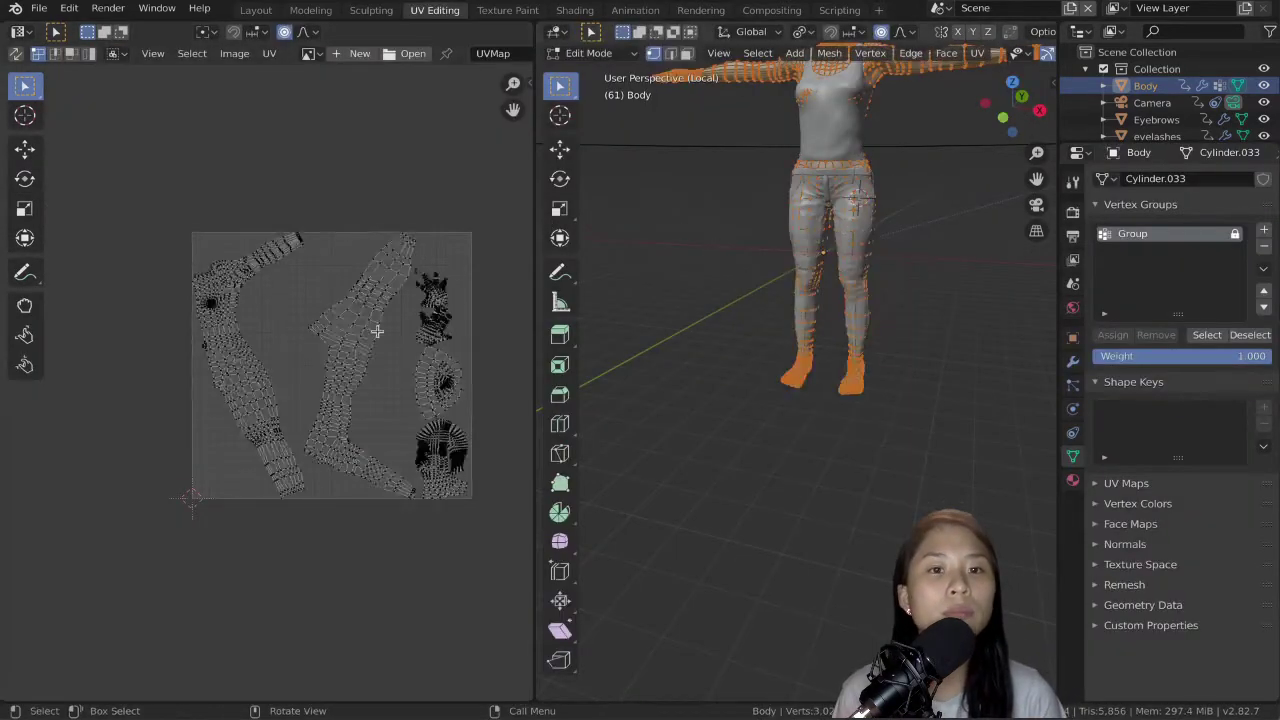
scroll(377, 331, "up", 2)
scroll(409, 396, "down", 1)
middle_click_drag(411, 400, 312, 414)
scroll(312, 414, "up", 2)
- Try to unwrap the linked foot region on its own, and clear the selection
key("alt+a")
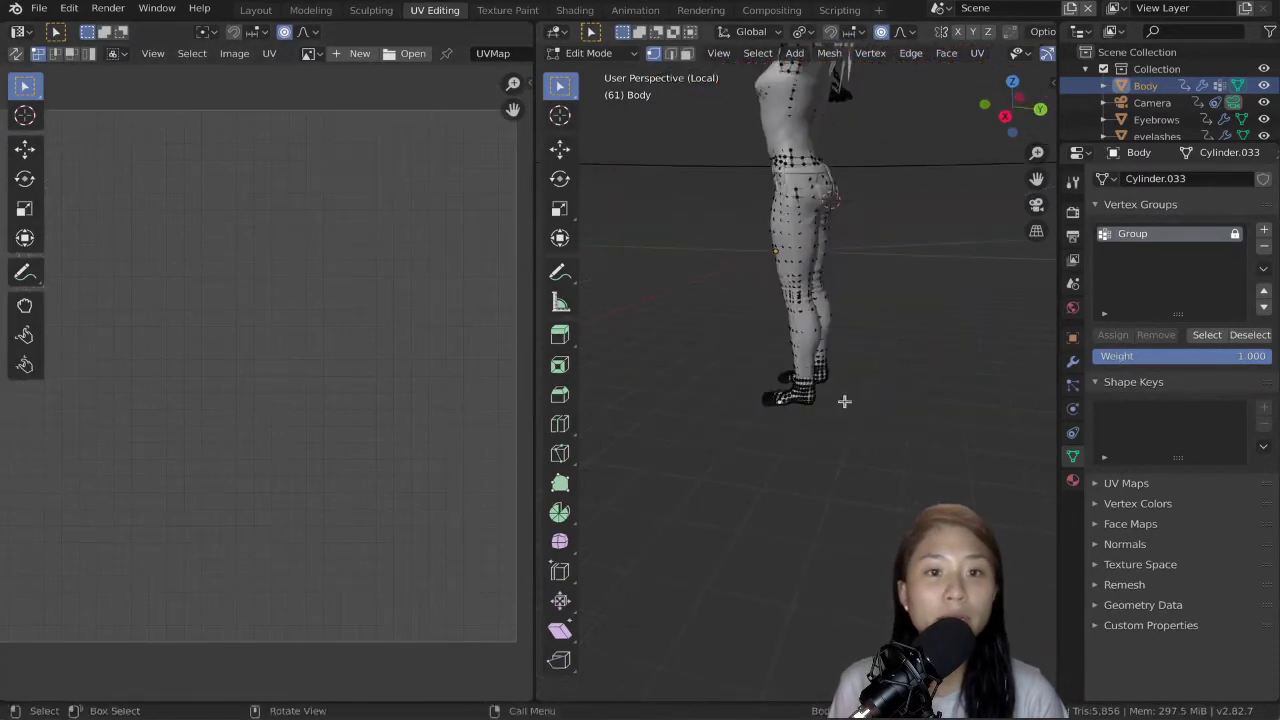
key("l")
key("u")
left_click(846, 400)
key("alt+a")
- Mark a seam along the inner edge of the sole from the heel to the big toe
scroll(825, 421, "up", 3)
scroll(825, 421, "up", 3)
middle_click_drag(825, 421, 836, 332)
scroll(825, 363, "up", 4)
left_click(825, 340, "ctrl")
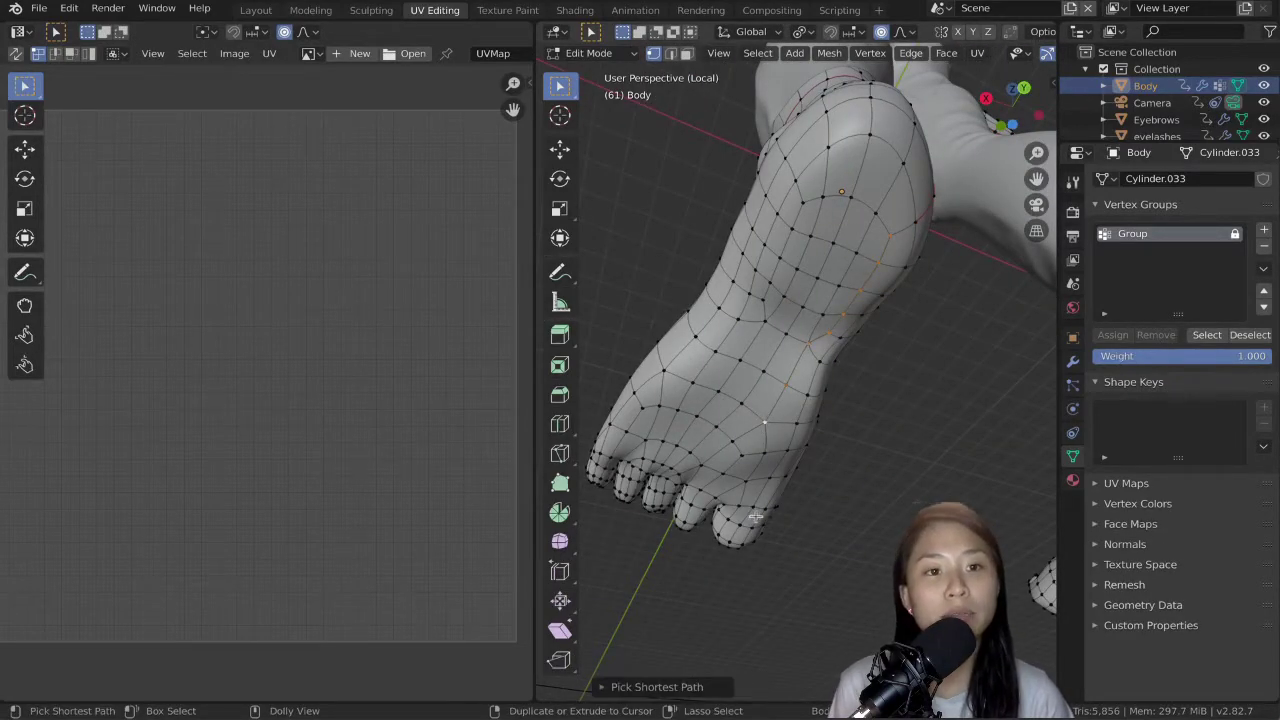
key("c")
middle_click_drag(777, 554, 830, 464)
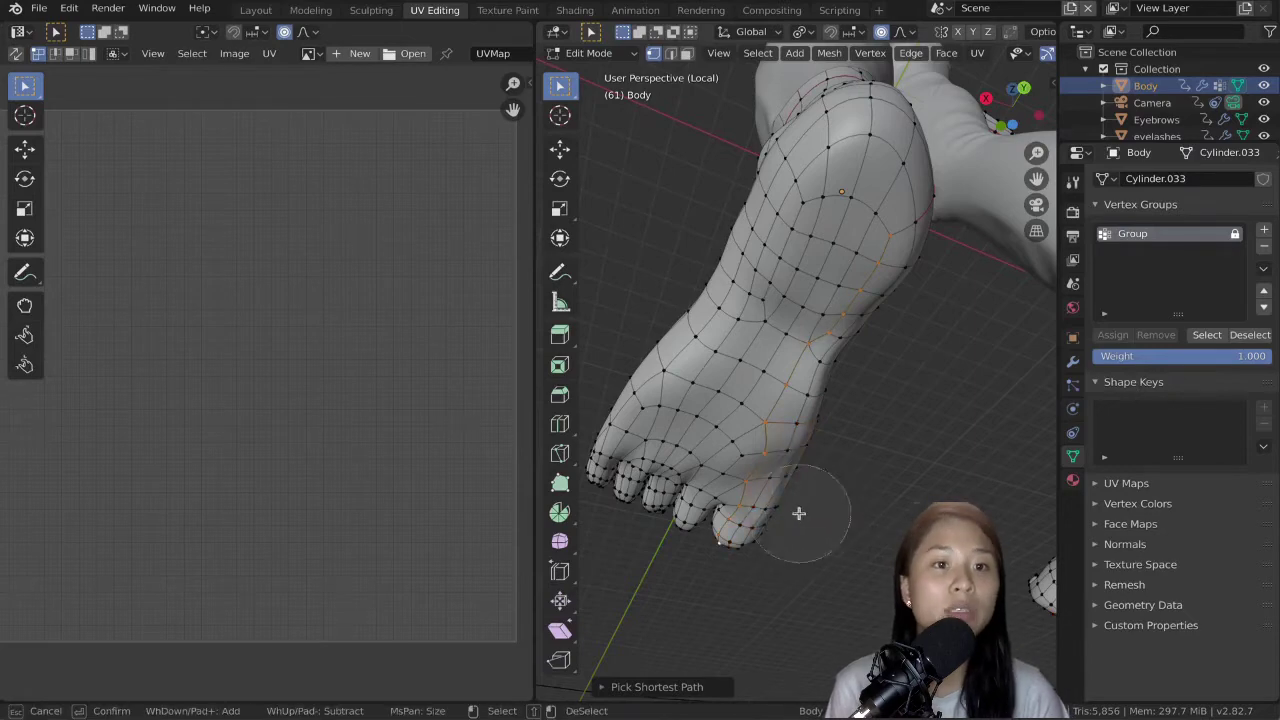
key("Escape")
mouse_move(800, 514)
middle_mouse_down()
mouse_move(895, 470)
mouse_move(859, 531)
middle_mouse_up()
key("ctrl+e")
left_click(858, 530)
- Unwrap the whole body mesh with the sole seam included and leave local view
key("a")
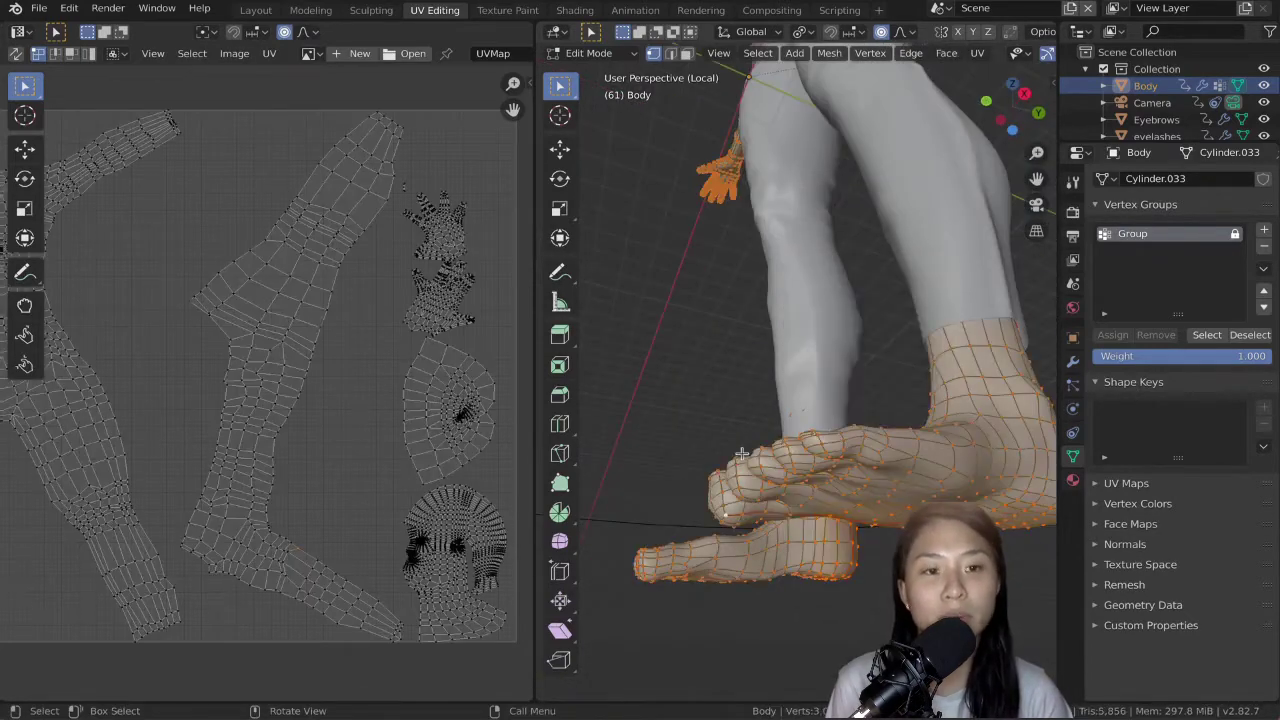
key("u")
left_click(765, 435)
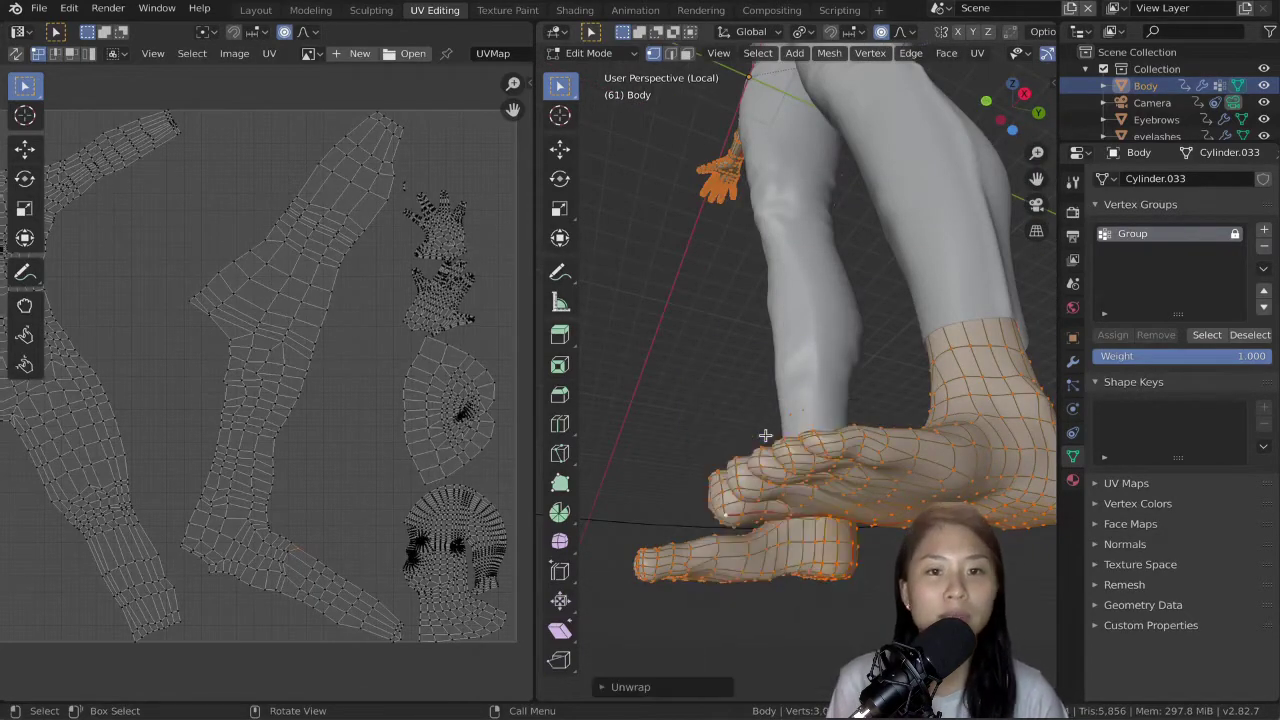
key("KP_Divide")
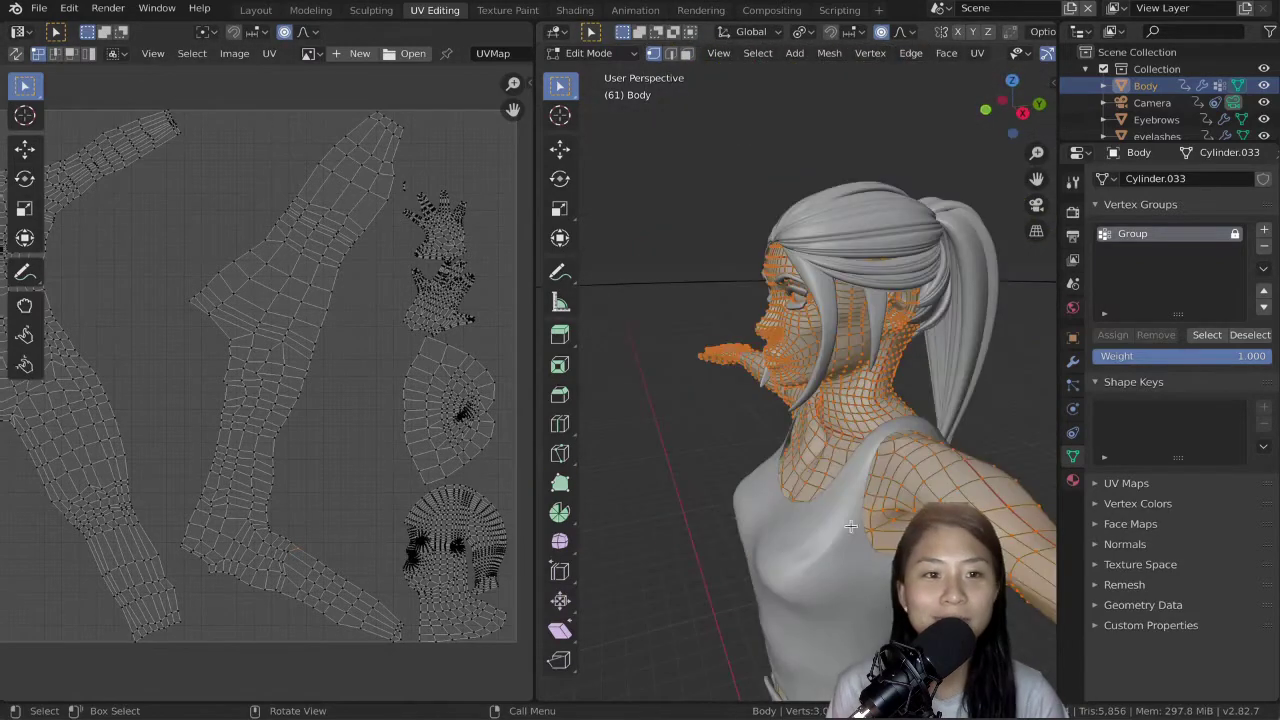
- Mark a seam from the ankle loop down the top of the foot to the big toe
key("ctrl+e")
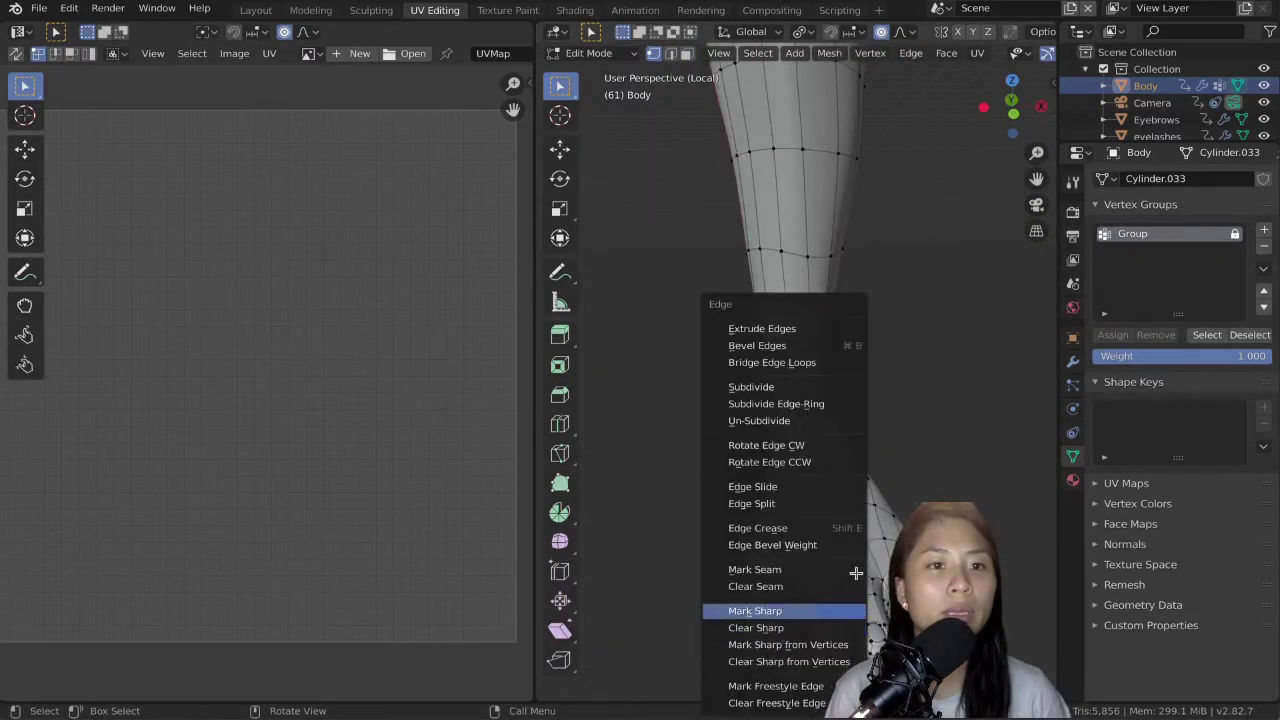
left_click(856, 572)
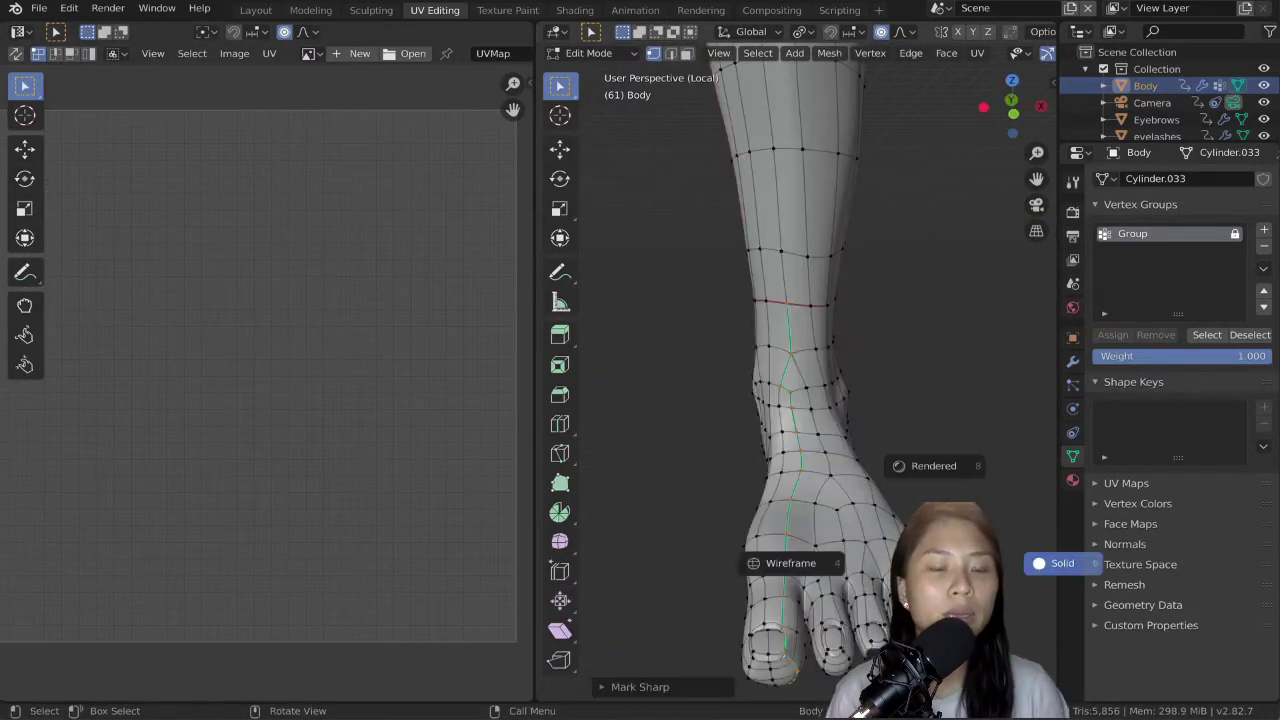
key("ctrl+e")
left_click(806, 487)
- Select the entire body in wireframe shading, unwrap it with the new foot seam and return to solid shading
key("z")
left_click(690, 604)
key("a")
key("u")
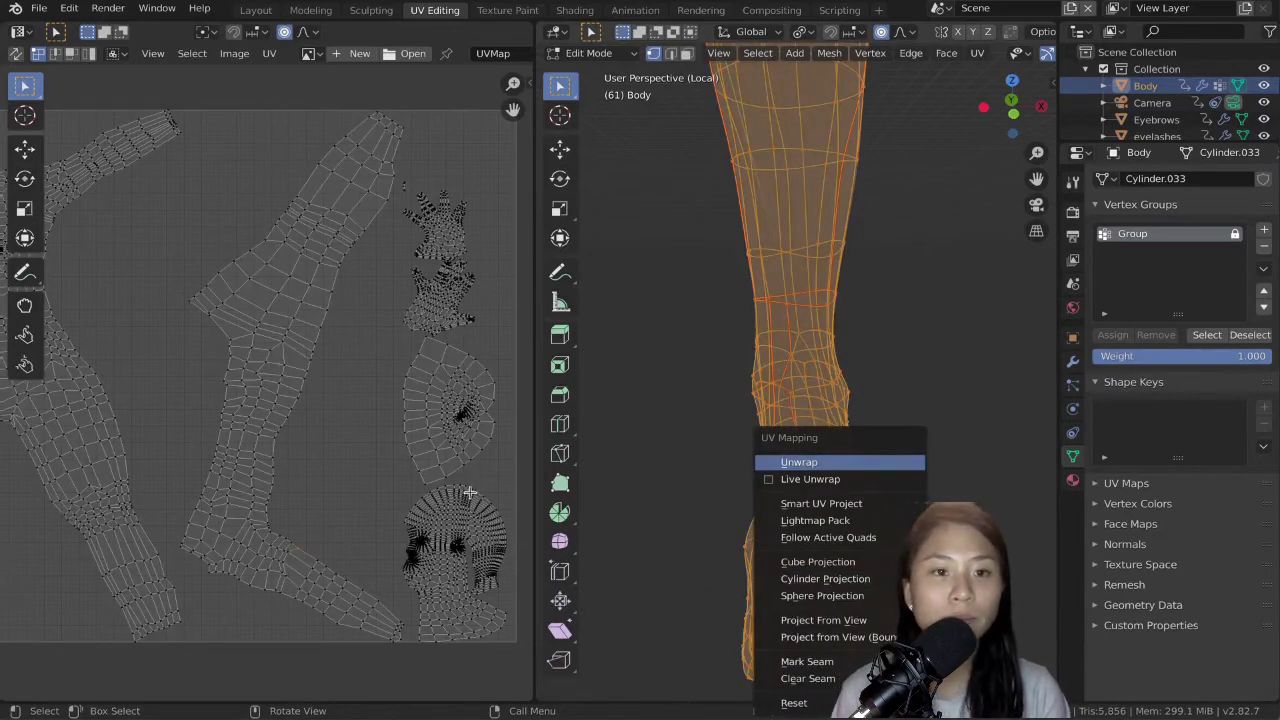
key("Return")
key("z")
left_click(800, 444)
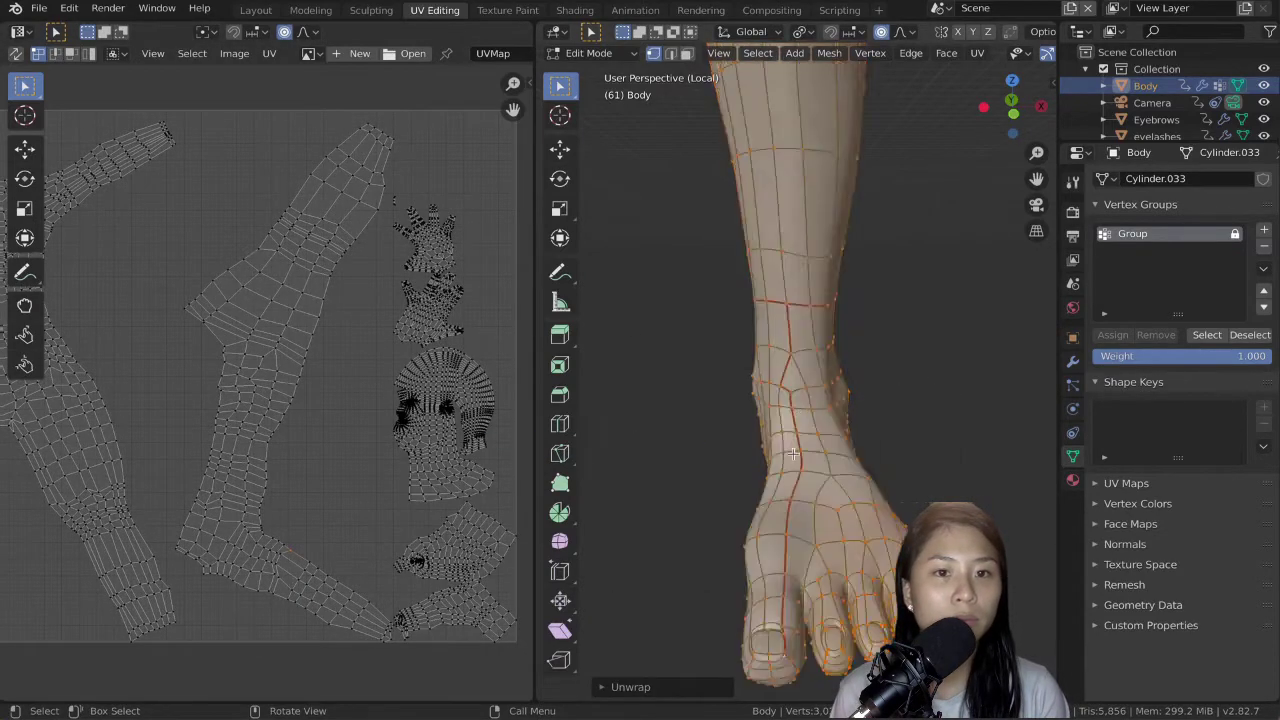
scroll(800, 444, "down", 7)
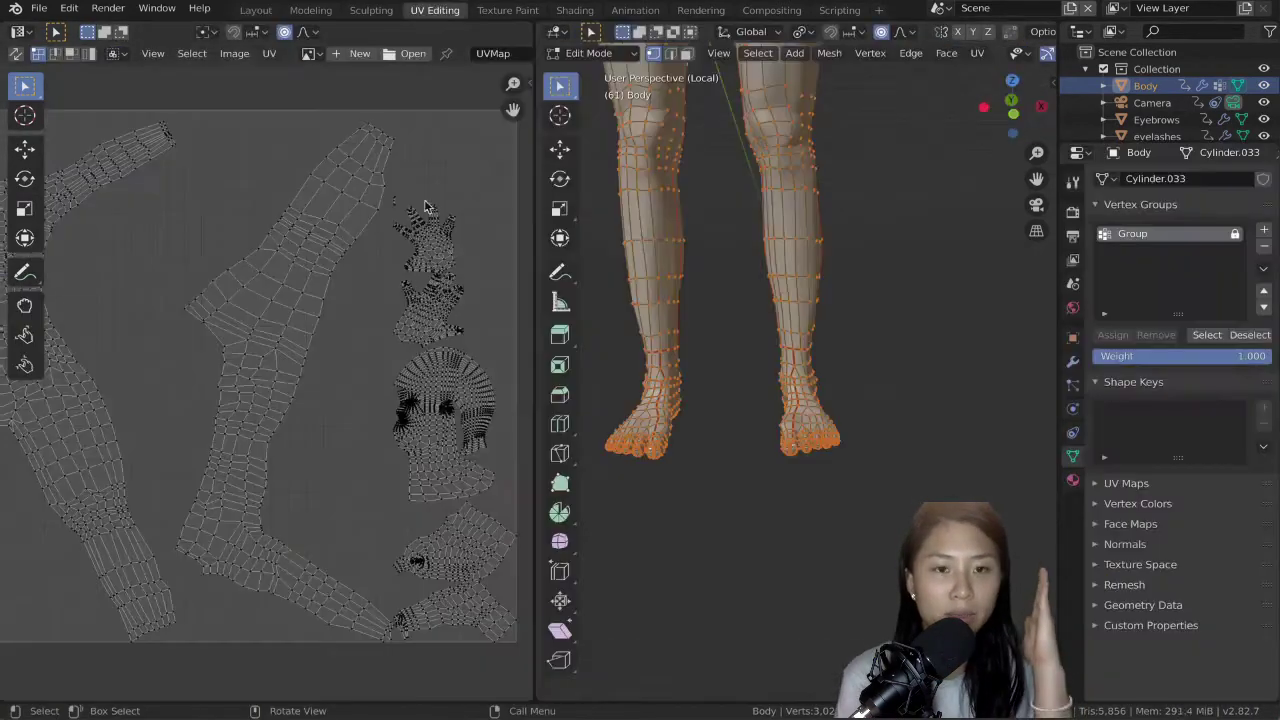
- Clear the selection and select both feet to examine their UV islands
key("alt+a")
key("c")
left_click_drag(680, 434, 667, 432)
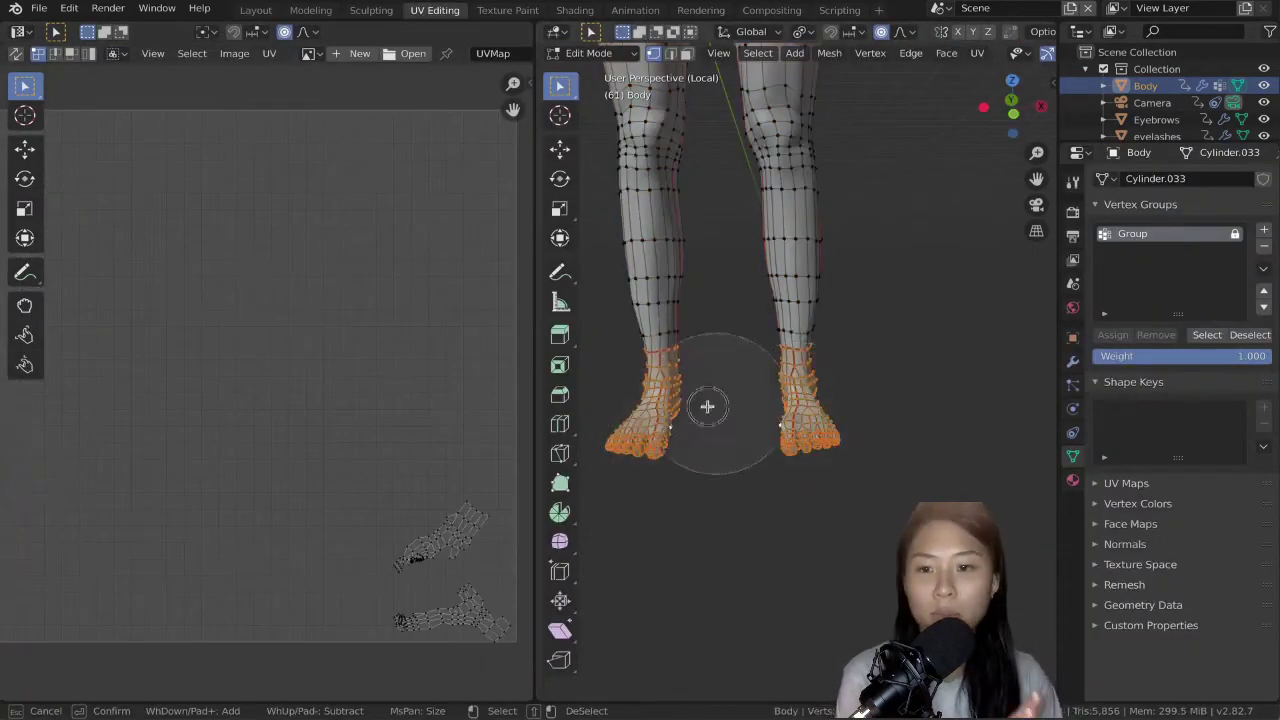
right_click(708, 405)
- Select the body's vertical centre edge loop in front wireframe view and deselect its torso portion
scroll(873, 294, "down", 4)
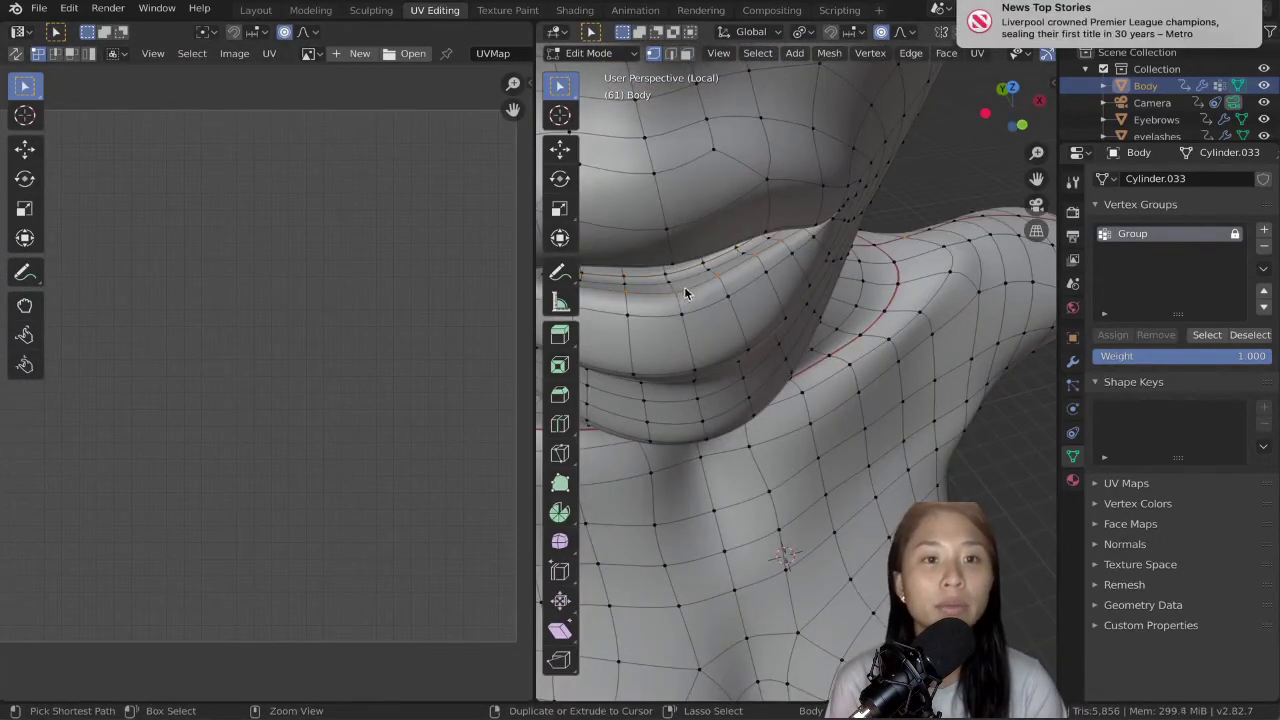
key("KP_1")
key("z")
left_click(645, 297)
scroll(820, 340, "down", 15)
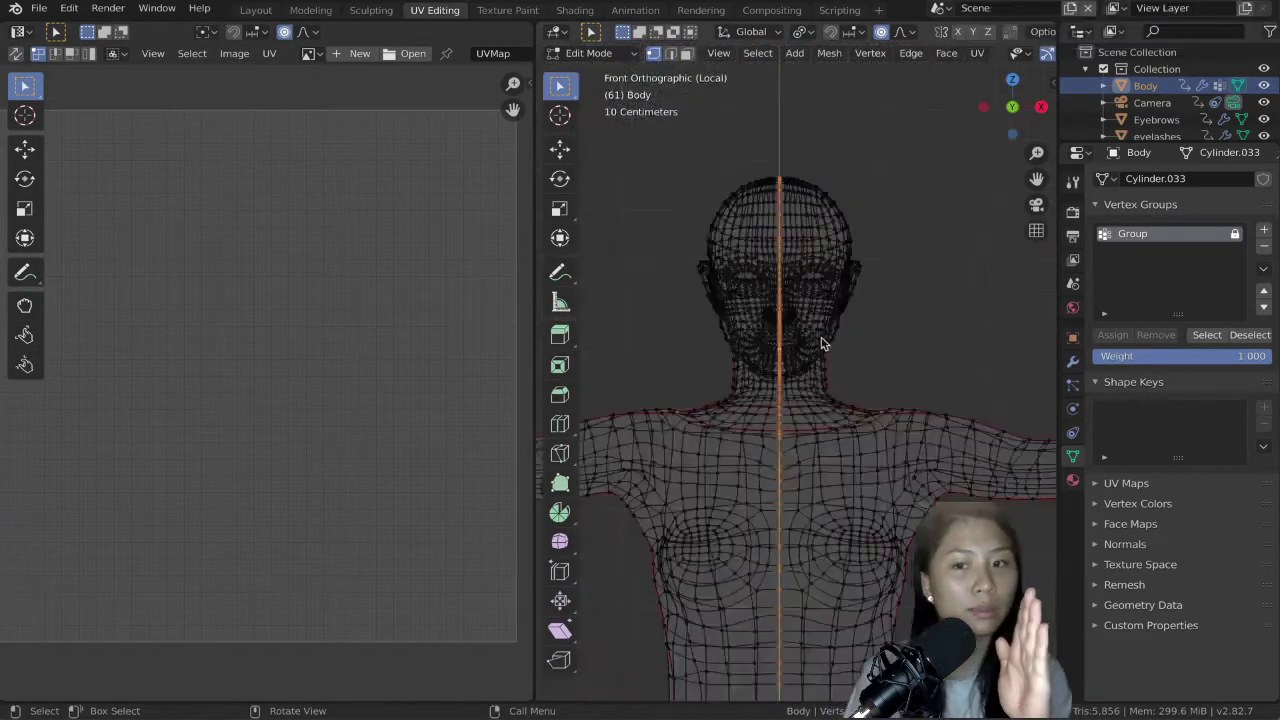
key("c")
key("Escape")
scroll(795, 497, "up", 8)
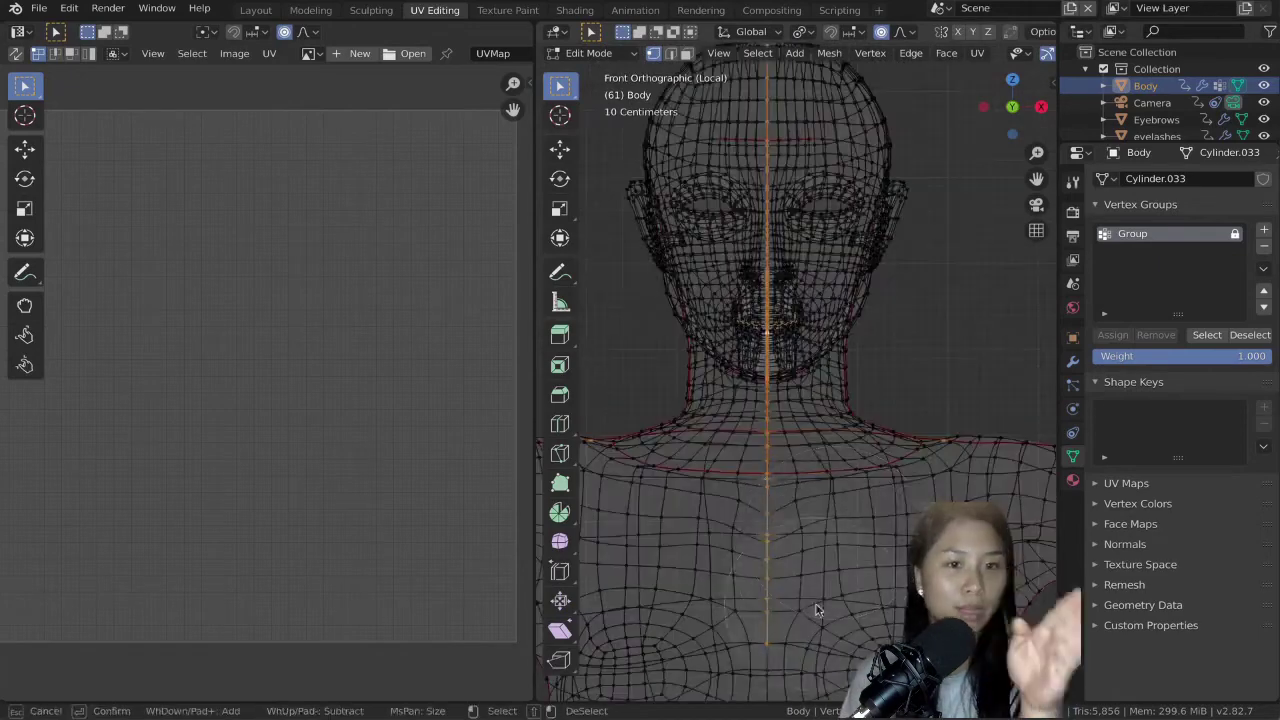
- Deselect the face, neck and outer lip profile in side view, keeping only the mouth interior's centre line selected
key("KP_3")
scroll(791, 523, "down", 1)
key("c")
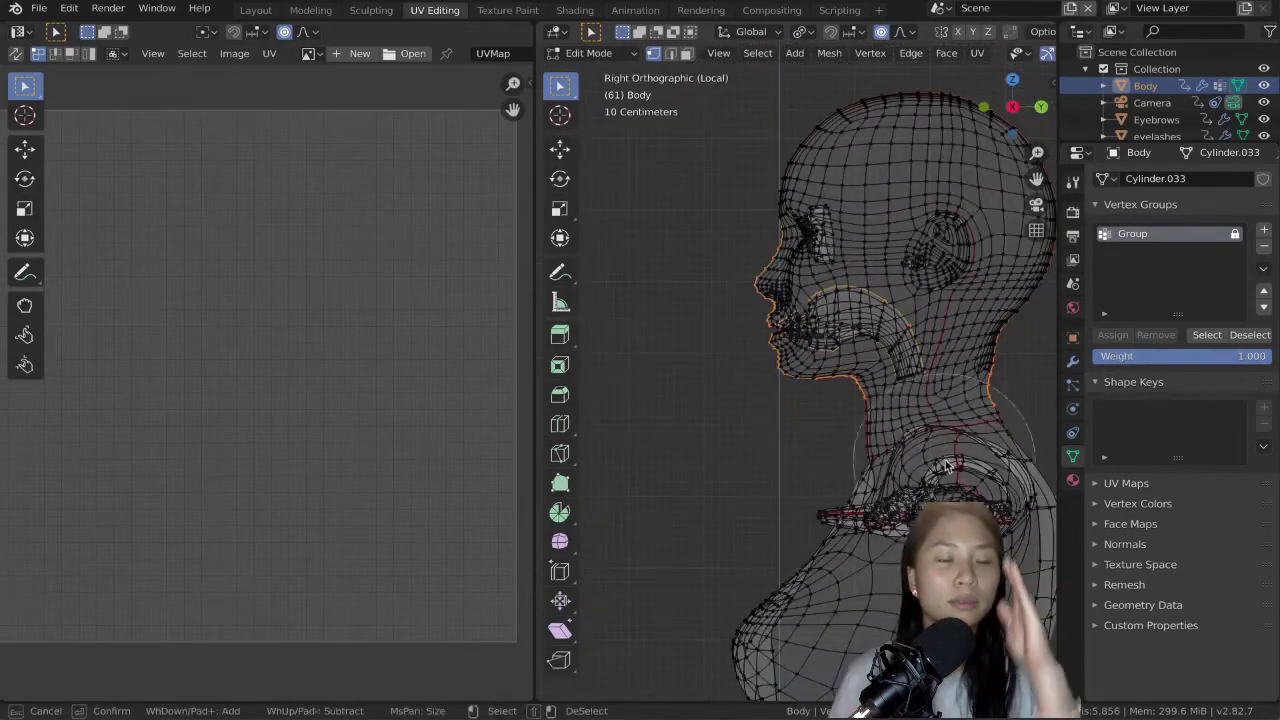
middle_click_drag(778, 138, 692, 268)
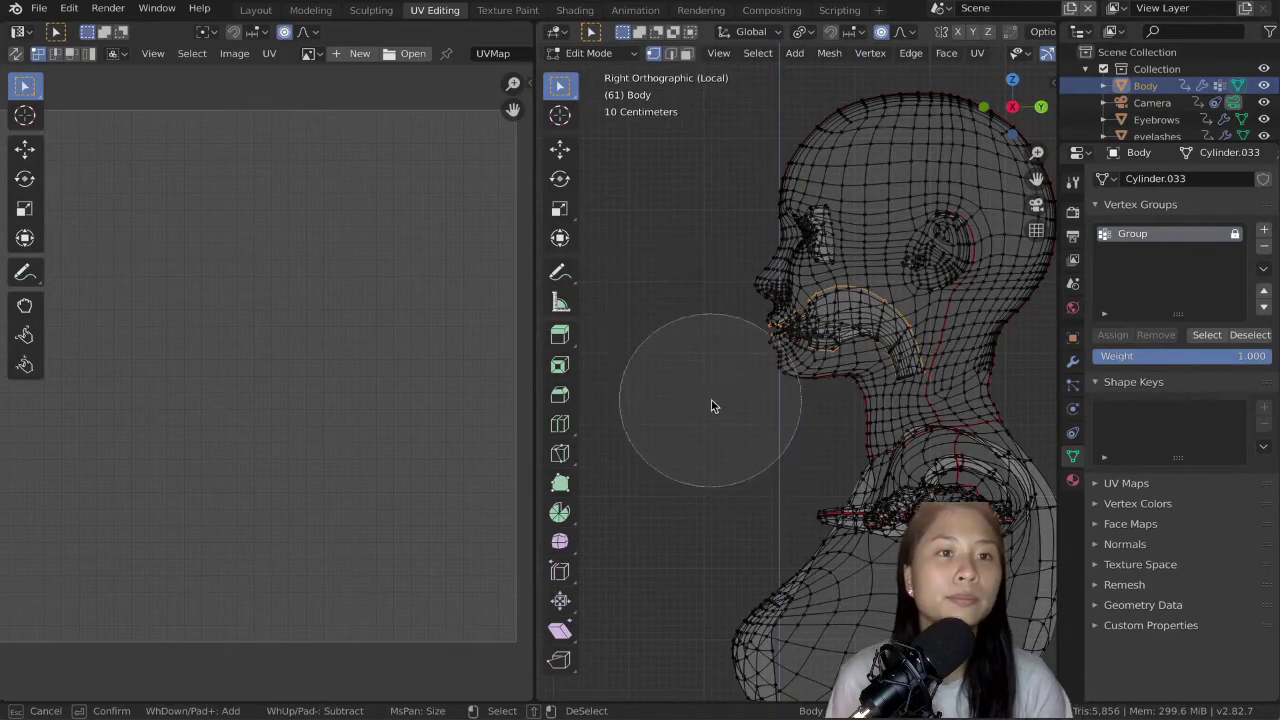
key("Escape")
scroll(711, 403, "up", 8)
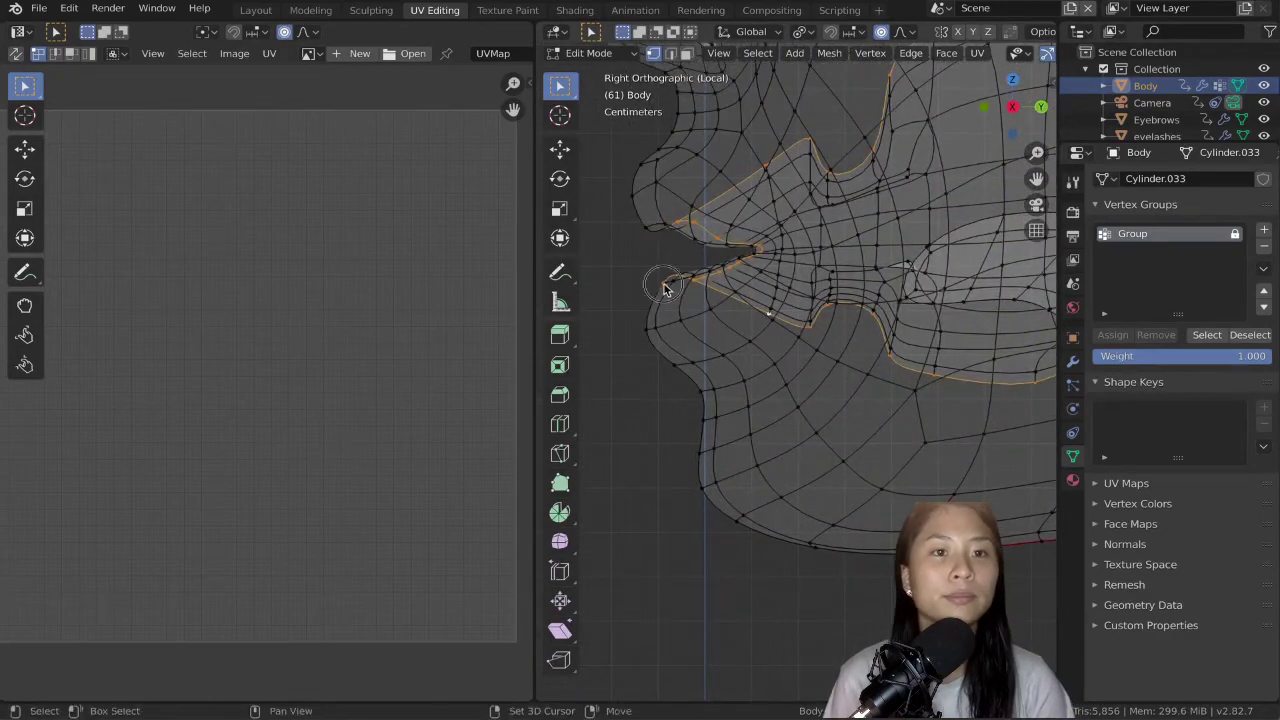
middle_click_drag(665, 288, 842, 391)
- Return to solid shading and mark a seam along the centre line of the mouth interior
key("z")
left_click(968, 391)
mouse_move(930, 385)
middle_mouse_down()
mouse_move(832, 297)
mouse_move(773, 305)
mouse_move(992, 364)
middle_mouse_up()
key("ctrl+e")
left_click(768, 306)
scroll(768, 304, "down", 8)
scroll(992, 364, "down", 2)
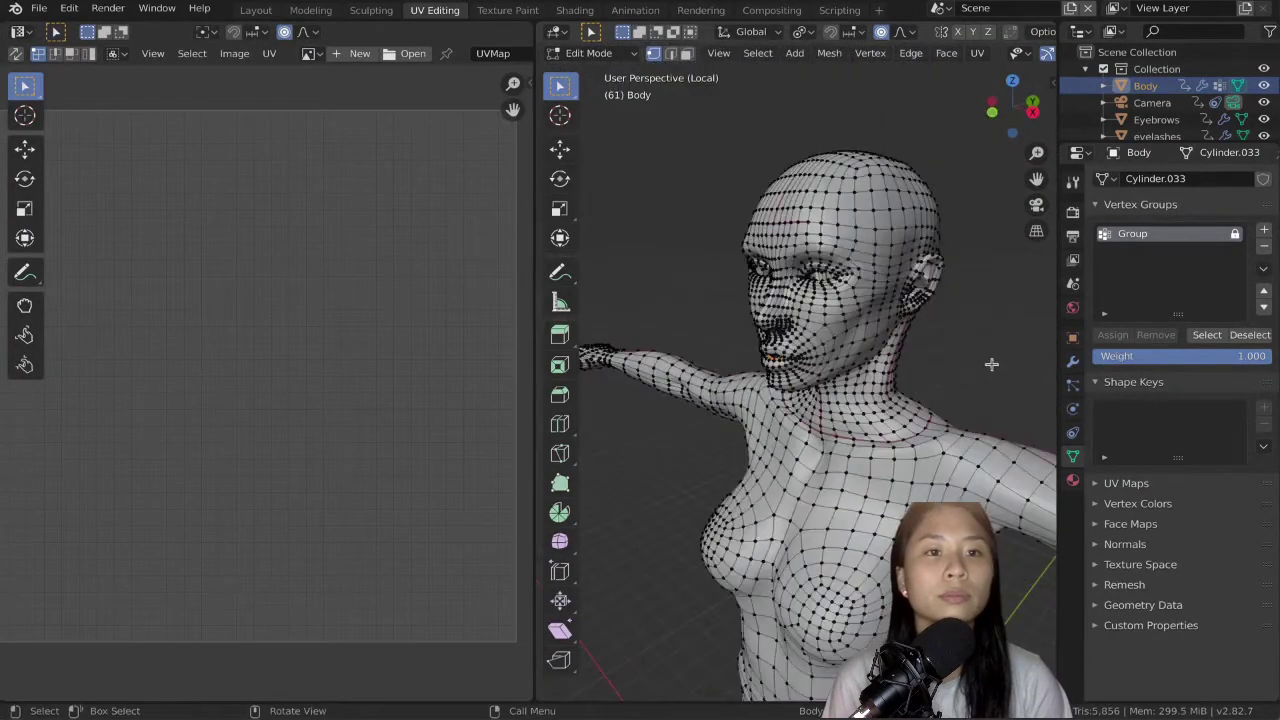
mouse_move(895, 394)
middle_mouse_down()
mouse_move(677, 446)
mouse_move(849, 380)
mouse_move(771, 423)
middle_mouse_up()
scroll(771, 423, "up", 5)
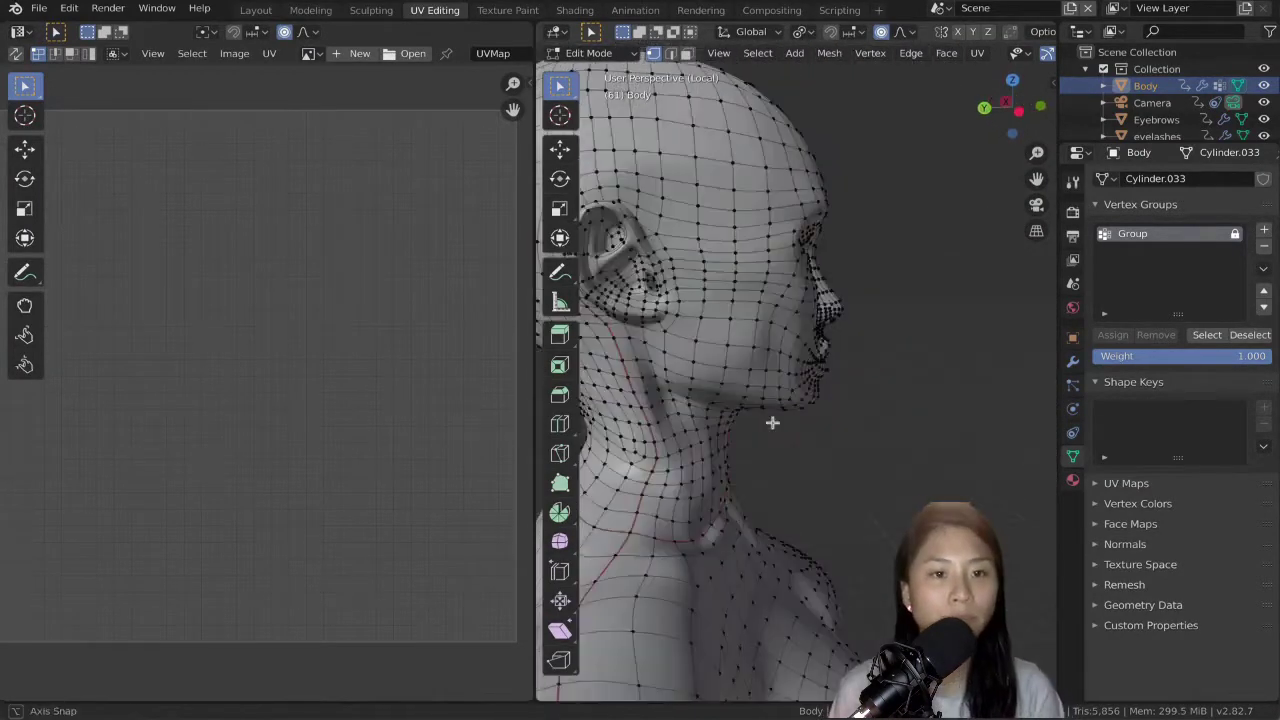
key("z")
left_click(716, 391)
scroll(794, 437, "down", 3)
key("c")
left_click_drag(711, 266, 723, 234)
key("Escape")
key("ctrl+z")
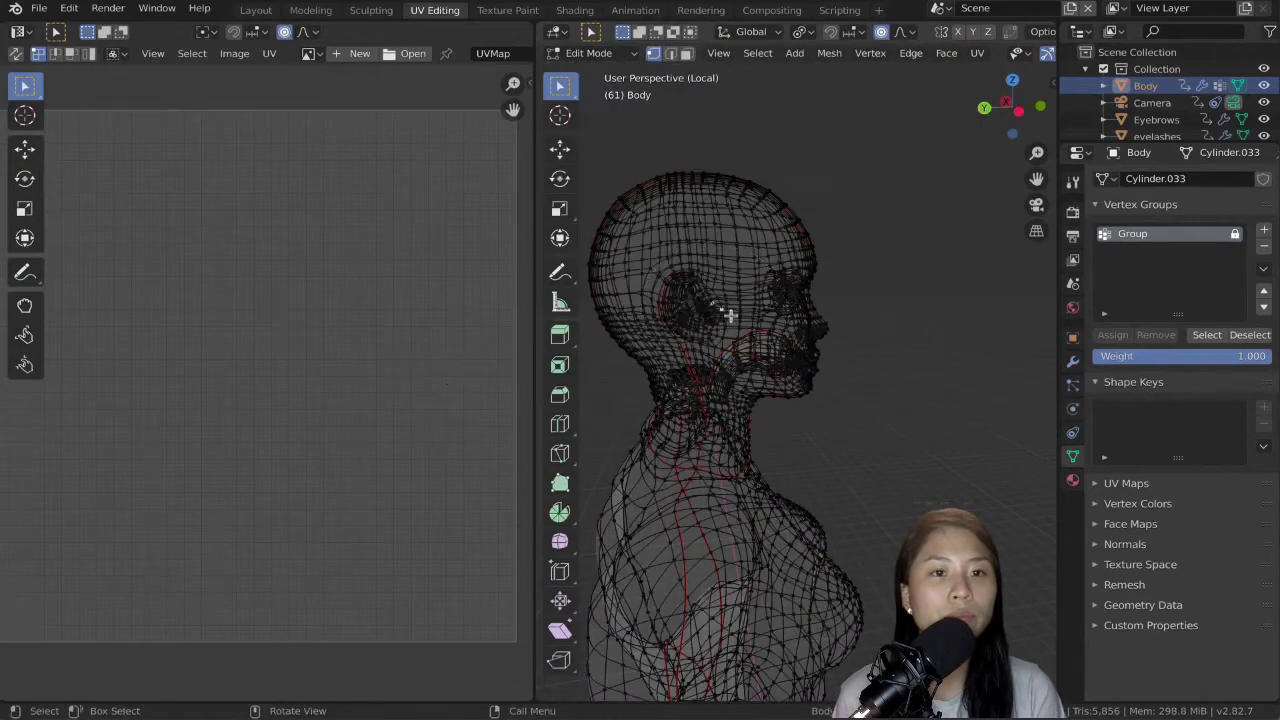
key("c")
scroll(705, 292, "up", 10)
left_click_drag(690, 299, 685, 320)
key("Escape")
key("ctrl+z")
scroll(709, 317, "up", 4)
key("z")
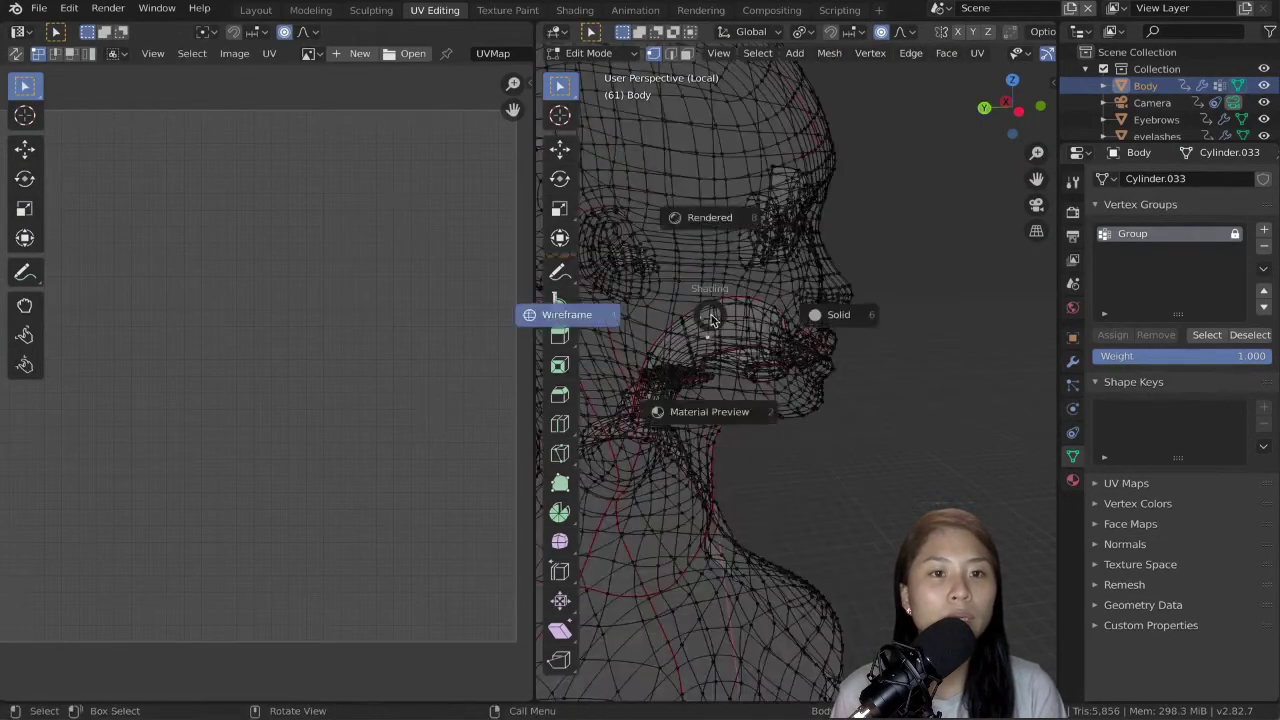
left_click(828, 315)
mouse_move(775, 322)
middle_mouse_down()
mouse_move(826, 364)
mouse_move(824, 392)
mouse_move(845, 412)
mouse_move(928, 266)
middle_mouse_up()
key("c")
mouse_move(902, 326)
left_mouse_down()
mouse_move(963, 246)
mouse_move(880, 349)
left_mouse_up()
key("Escape")
- Select the whole ear region in side wireframe view, clear its seams and deselect everything
key("KP_3")
key("alt+a")
key("shift+z")
key("c")
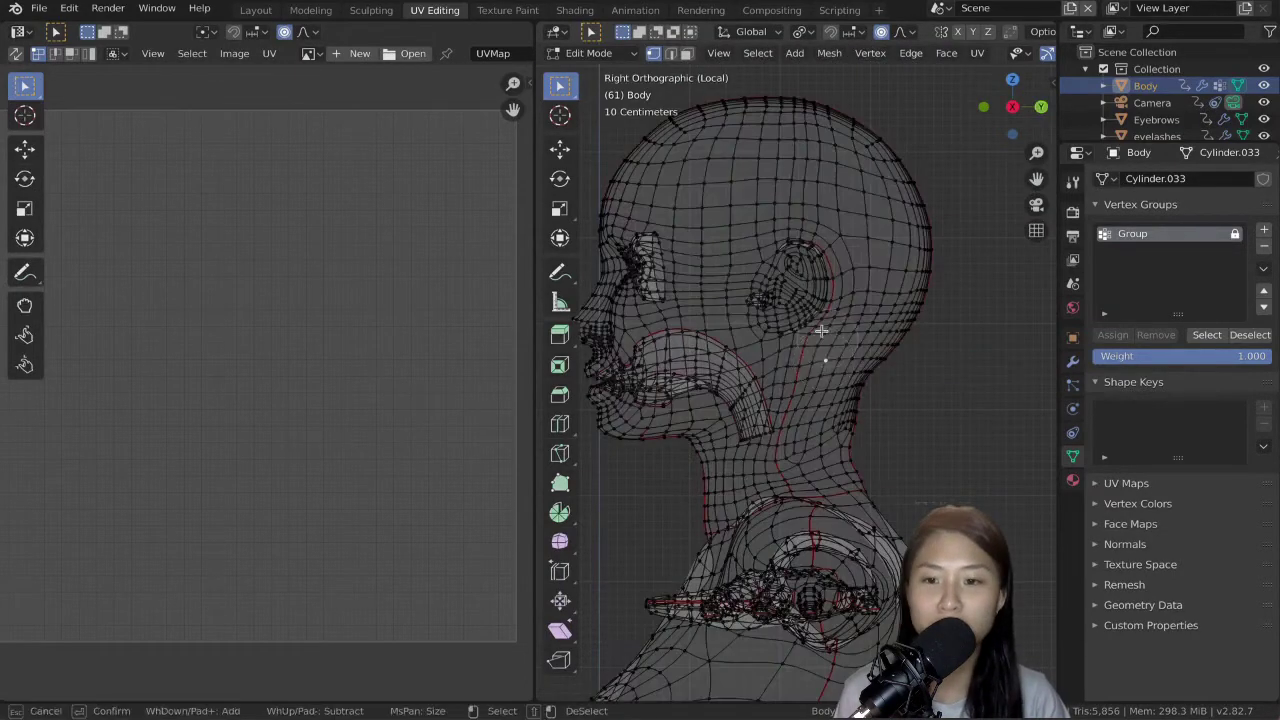
left_click_drag(780, 292, 794, 276)
key("Escape")
left_click(796, 272)
key("c")
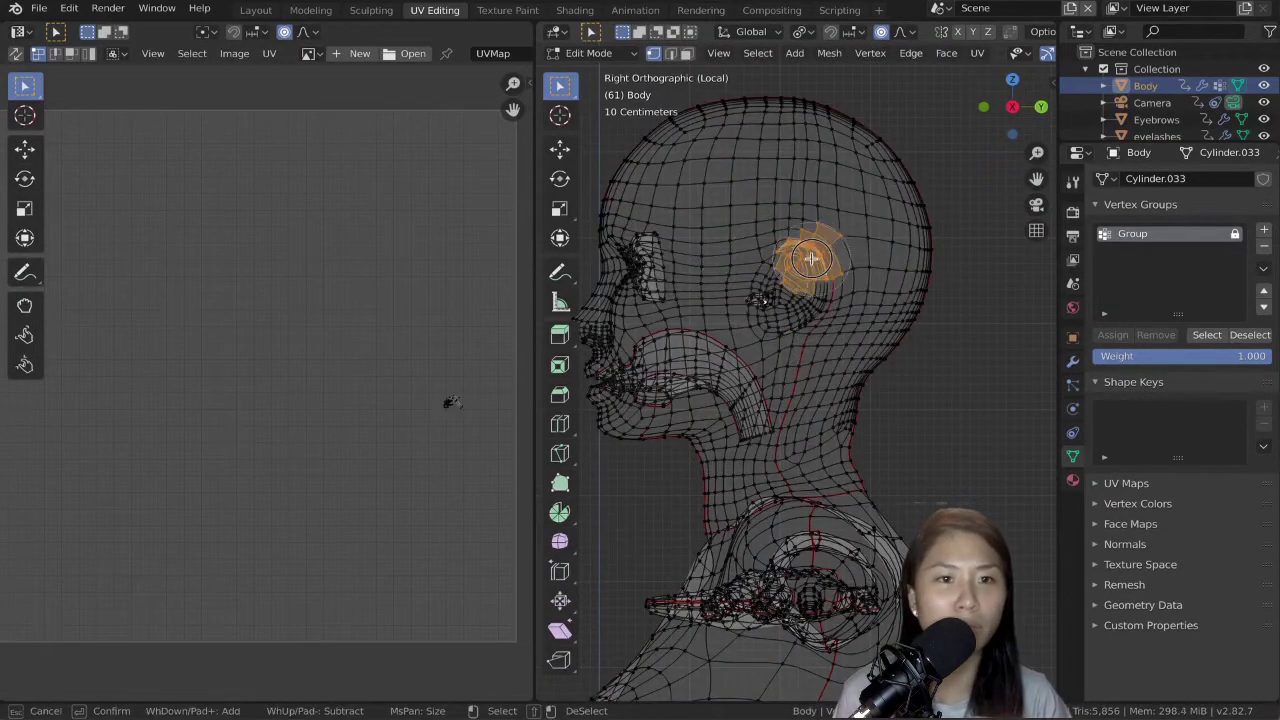
key("Escape")
key("a")
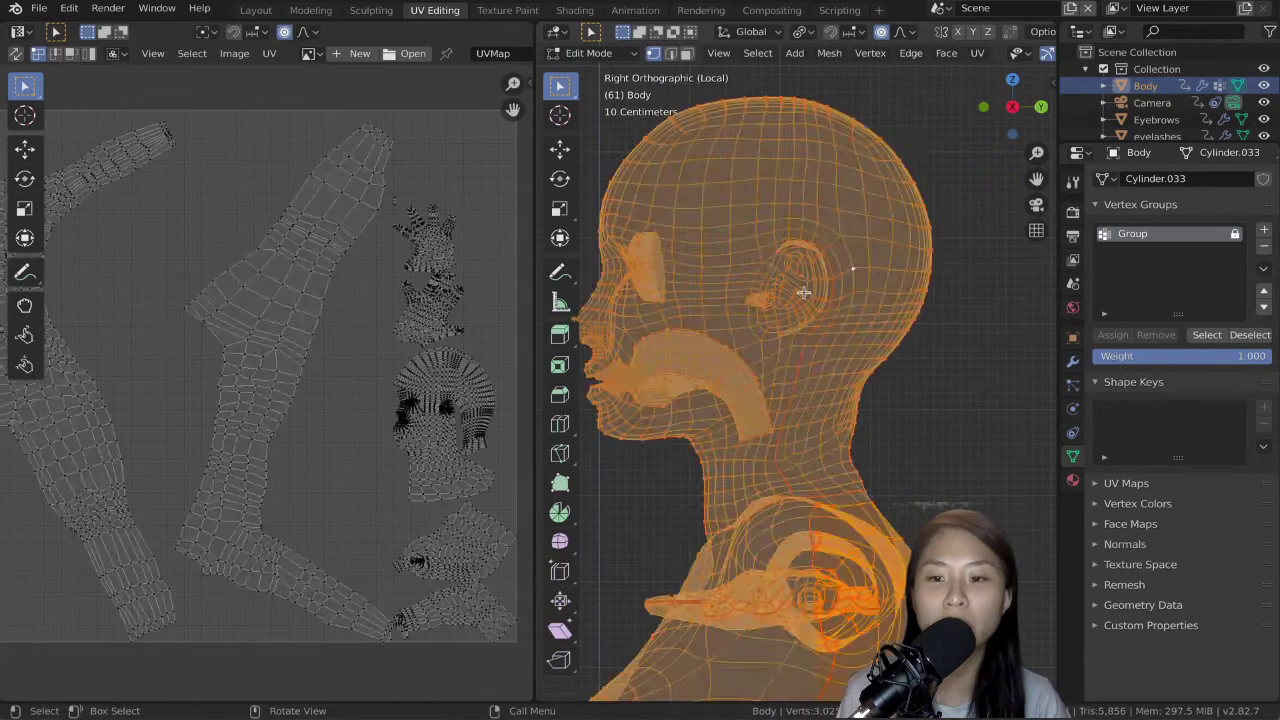
key("a")
key("c")
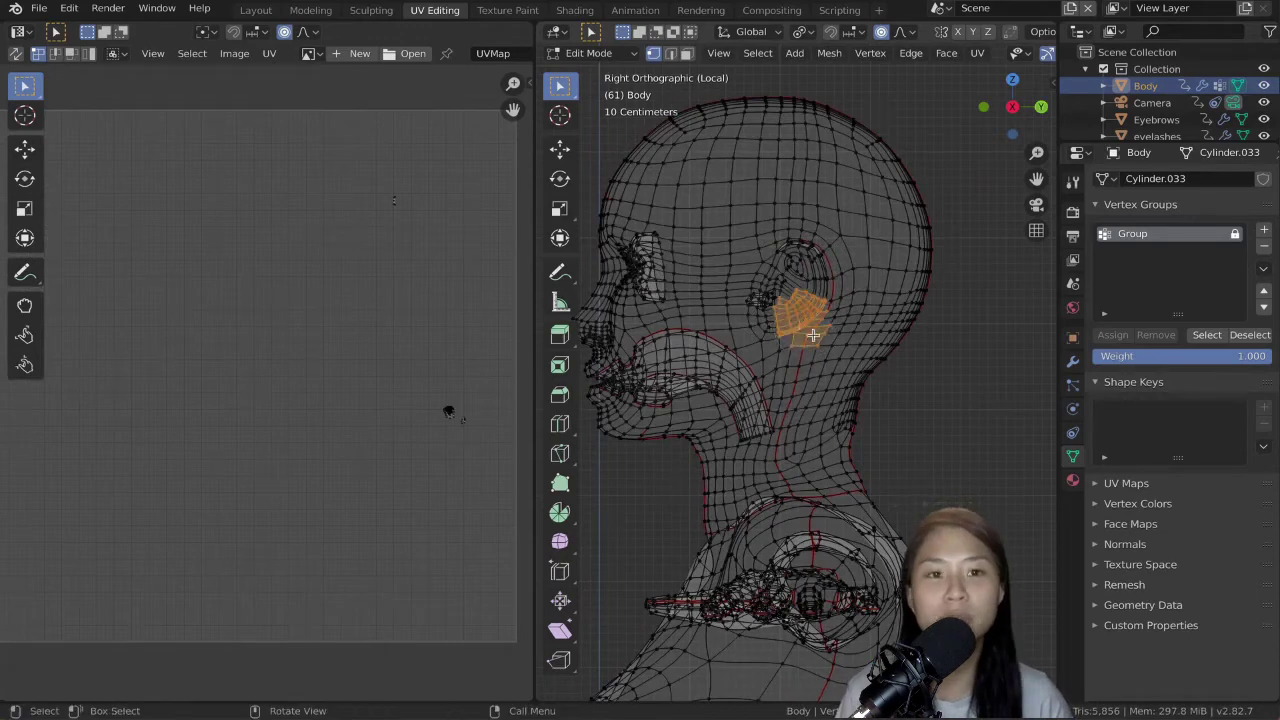
left_click_drag(806, 255, 797, 309)
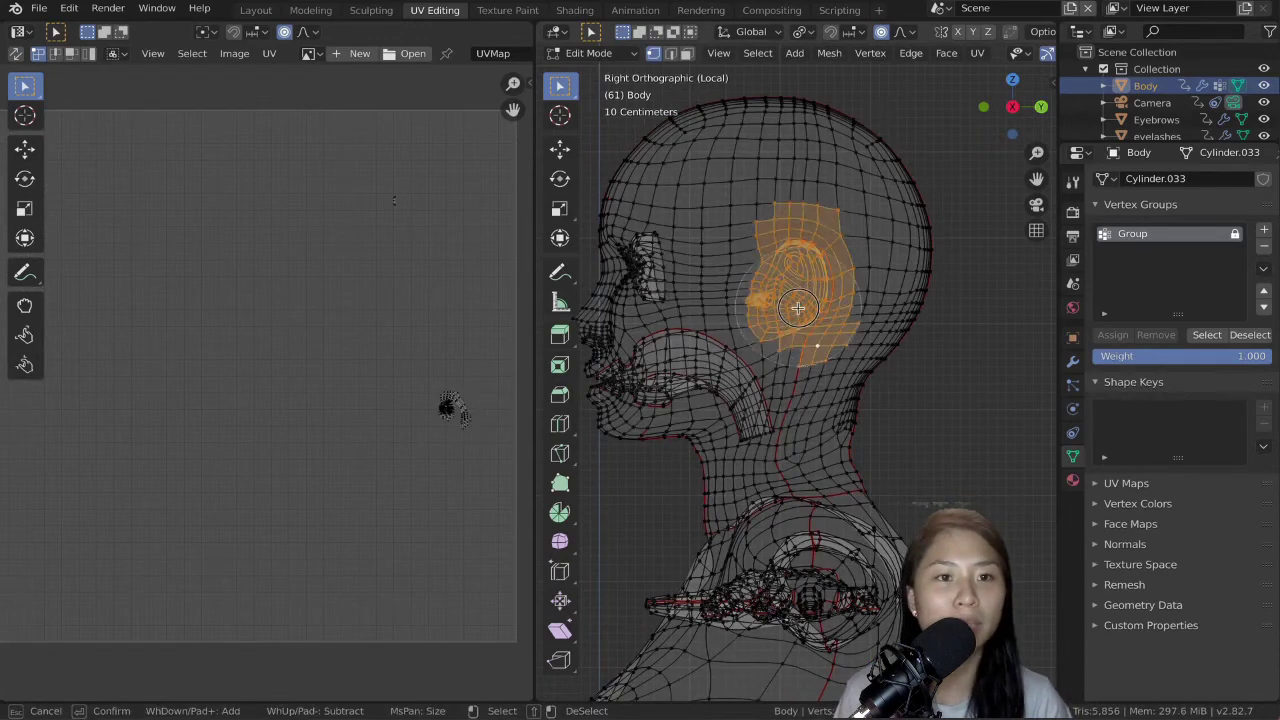
key("Escape")
key("ctrl+e")
left_click(826, 297)
key("a")
key("a")
- In solid shading, mark a seam from the side neck seam up behind the ear to the top of the ear
key("z")
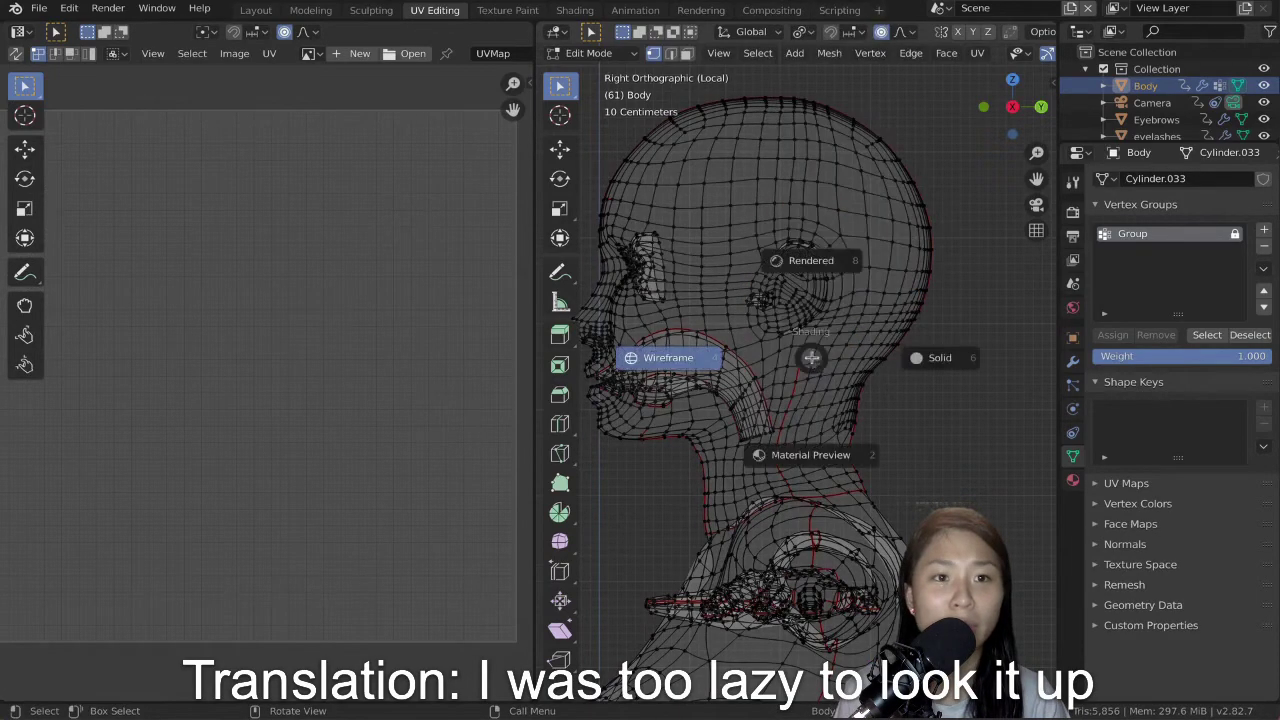
left_click(934, 357)
scroll(822, 350, "up", 2)
left_click(802, 361)
left_click(847, 268, "ctrl")
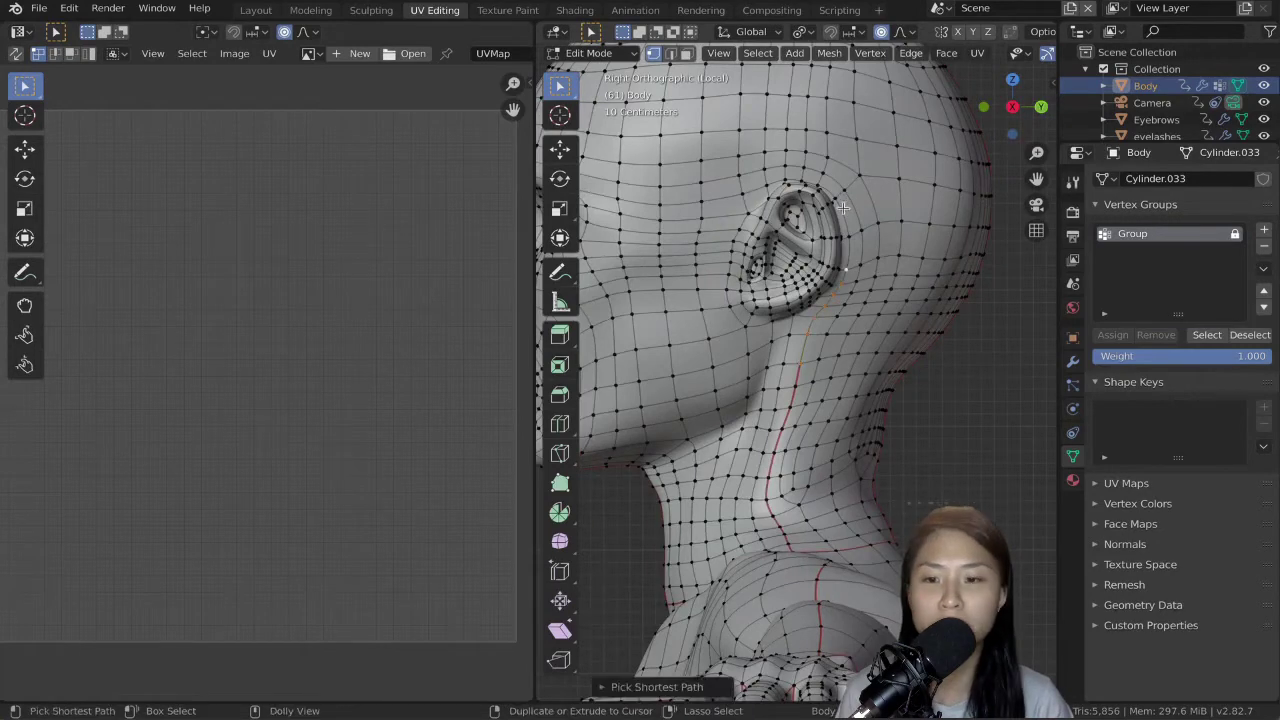
key("ctrl+e")
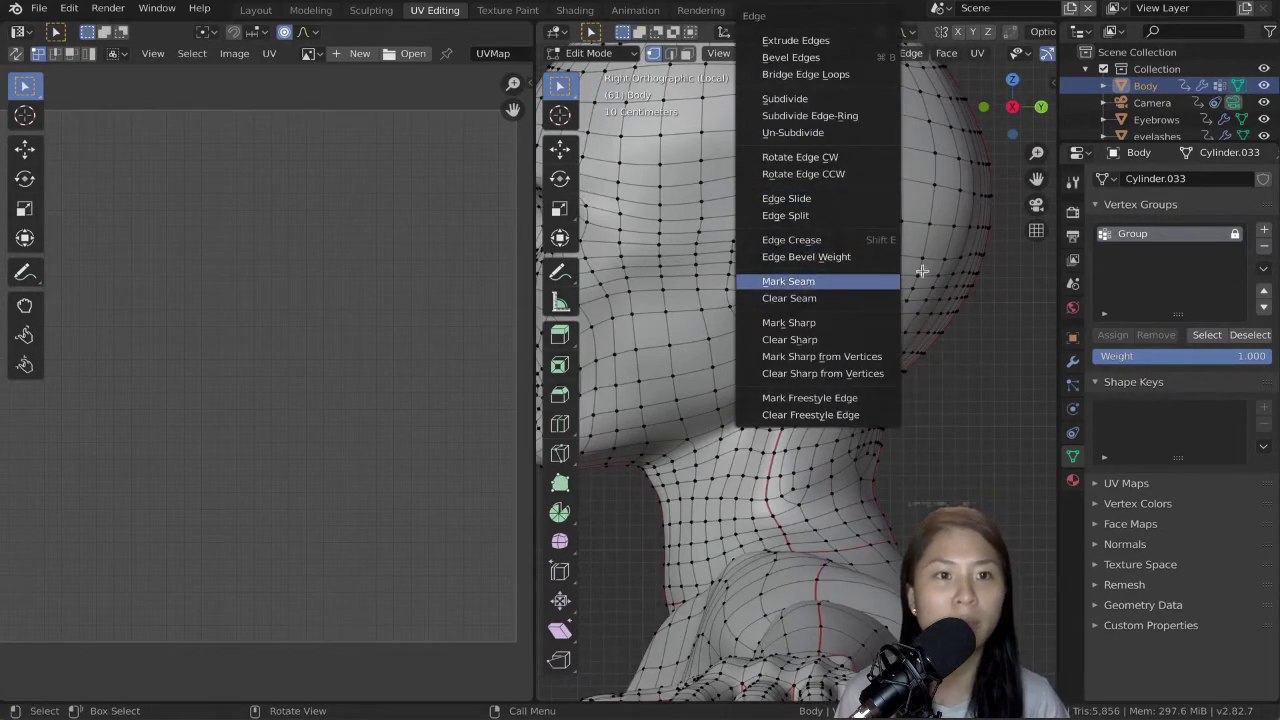
left_click(830, 282)
- Unwrap the entire body mesh with the new ear seam and clear the selection
key("a")
key("u")
left_click(840, 302)
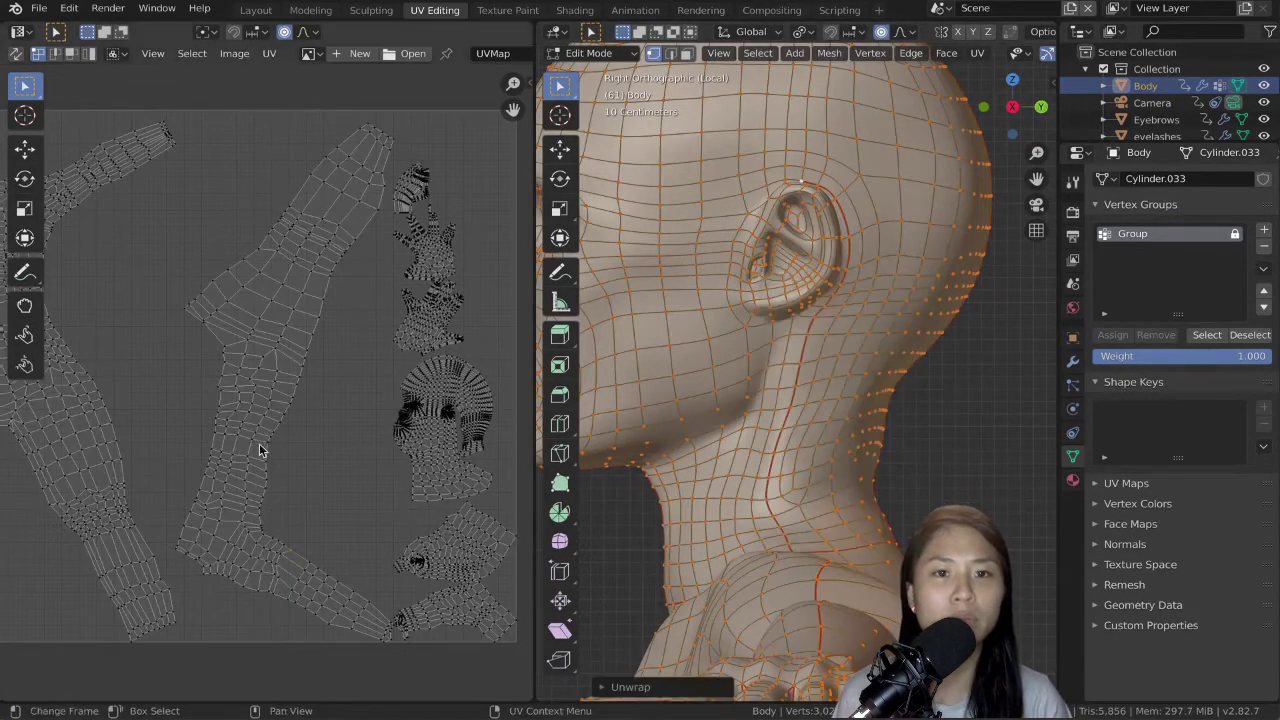
key("alt+a")
scroll(824, 441, "down", 5)
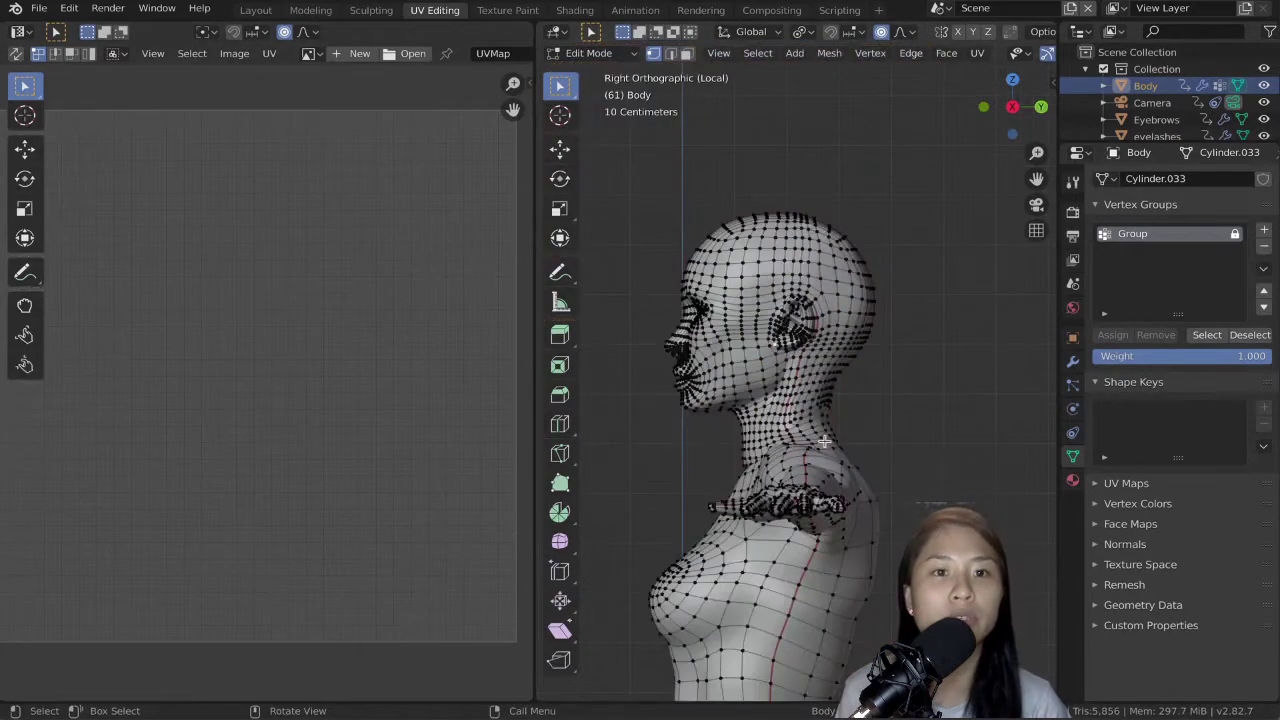
- Apply the body's modifiers and unwrap the whole dense mesh
left_click(255, 10)
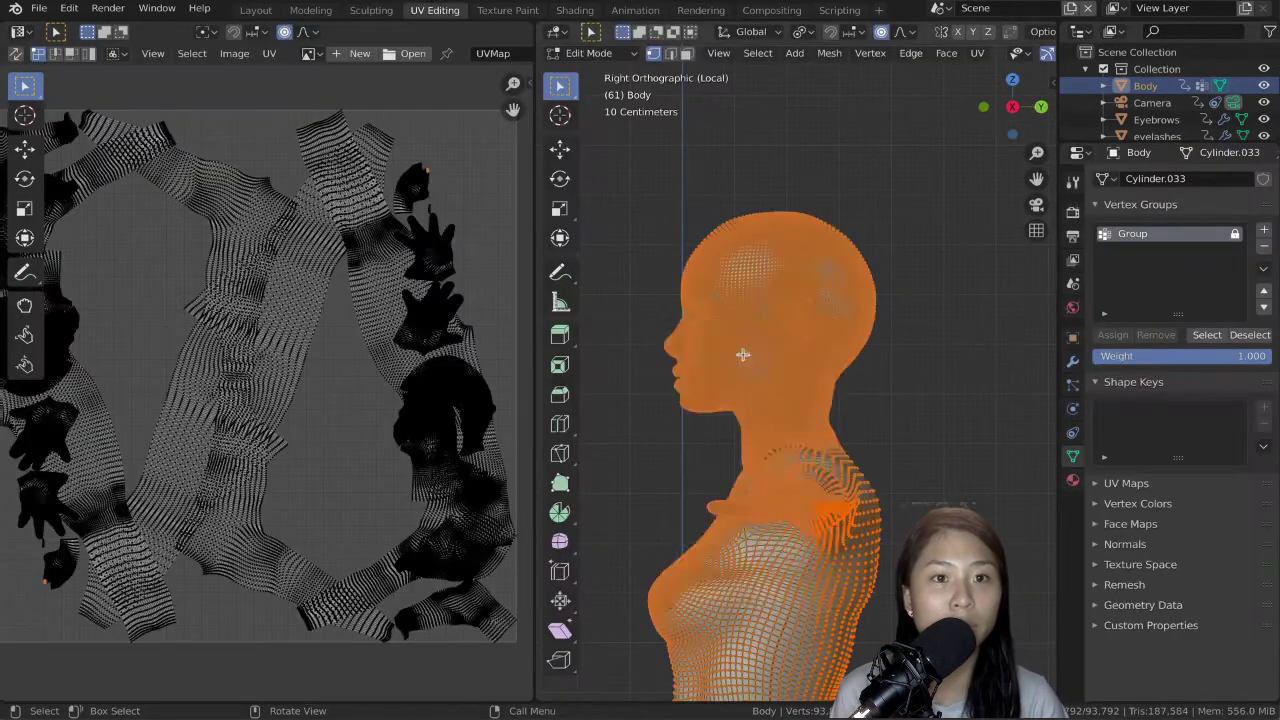
key("u")
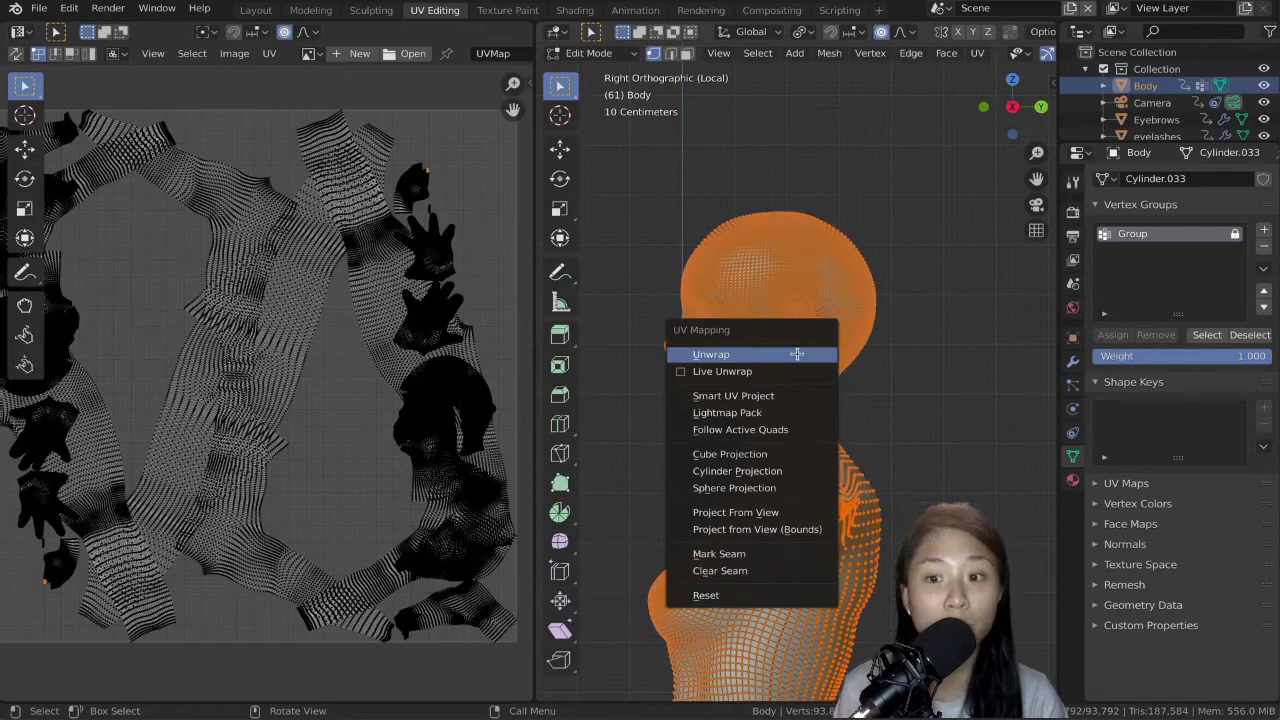
left_click(722, 354)
- Select all UVs of the dense body mesh and pack the islands
key("a")
left_click(269, 53)
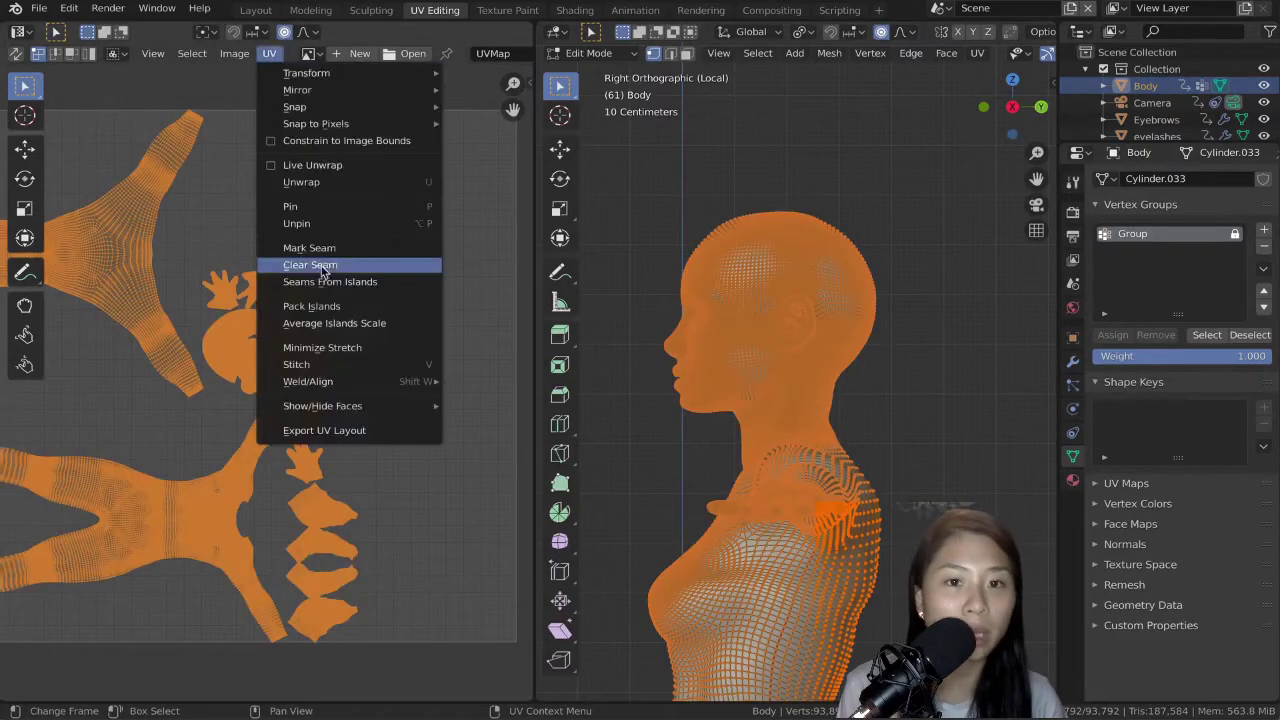
left_click(291, 312)
- Examine the packed UV islands and the face mesh up close
scroll(351, 410, "down", 1)
key("alt+a")
scroll(370, 412, "up", 6)
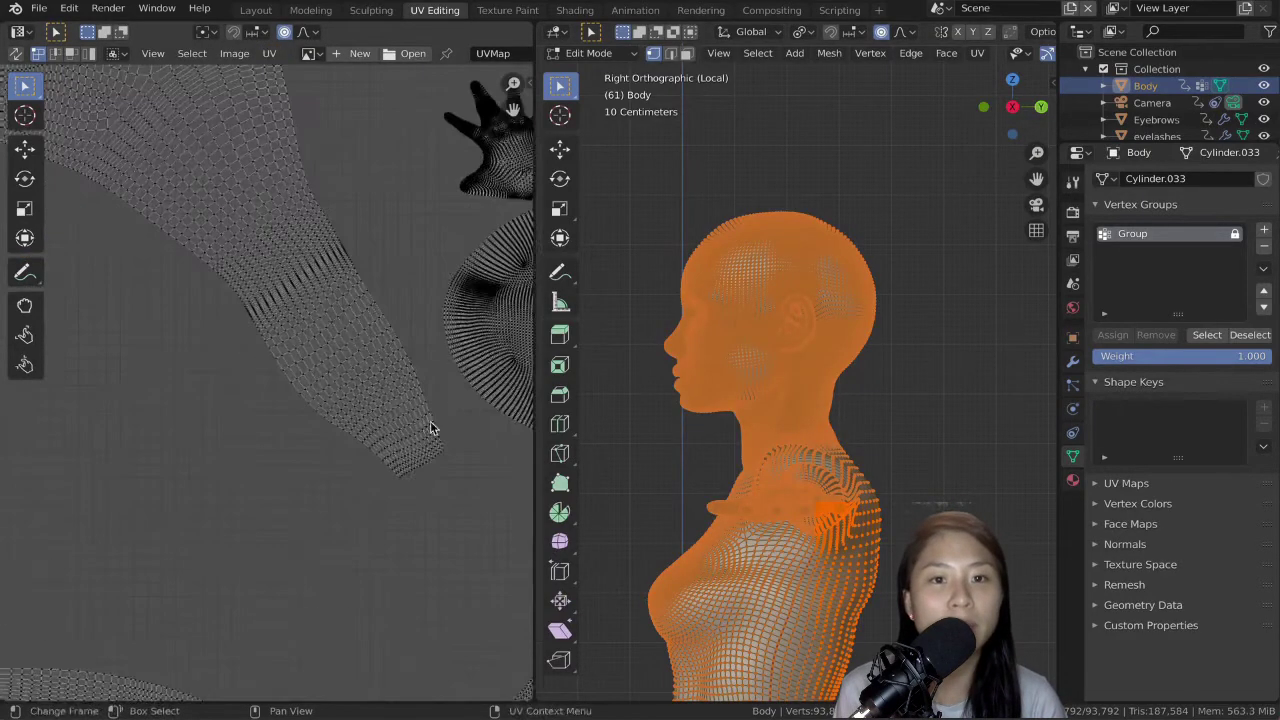
middle_click_drag(431, 426, 361, 445)
scroll(361, 445, "up", 9)
key("alt+a")
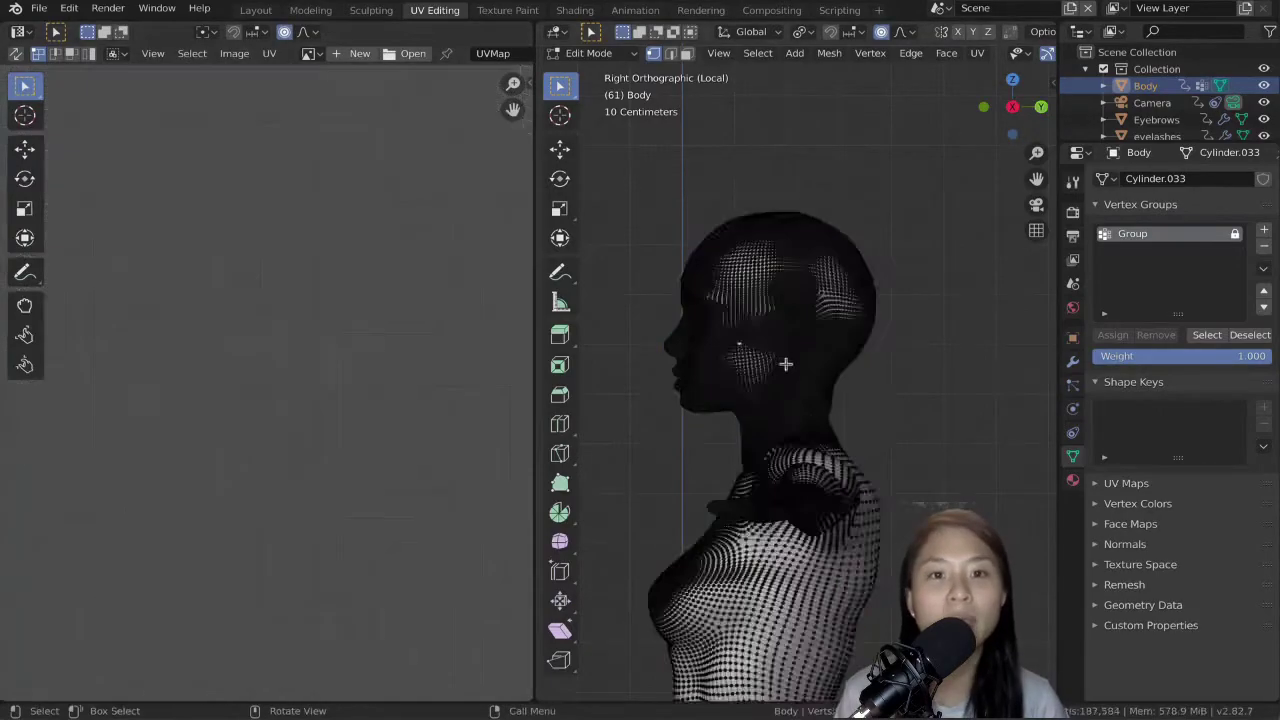
scroll(741, 359, "up", 5)
middle_click_drag(741, 359, 720, 323)
- Select the whole body and create a new image named Checker in the UV editor
key("a")
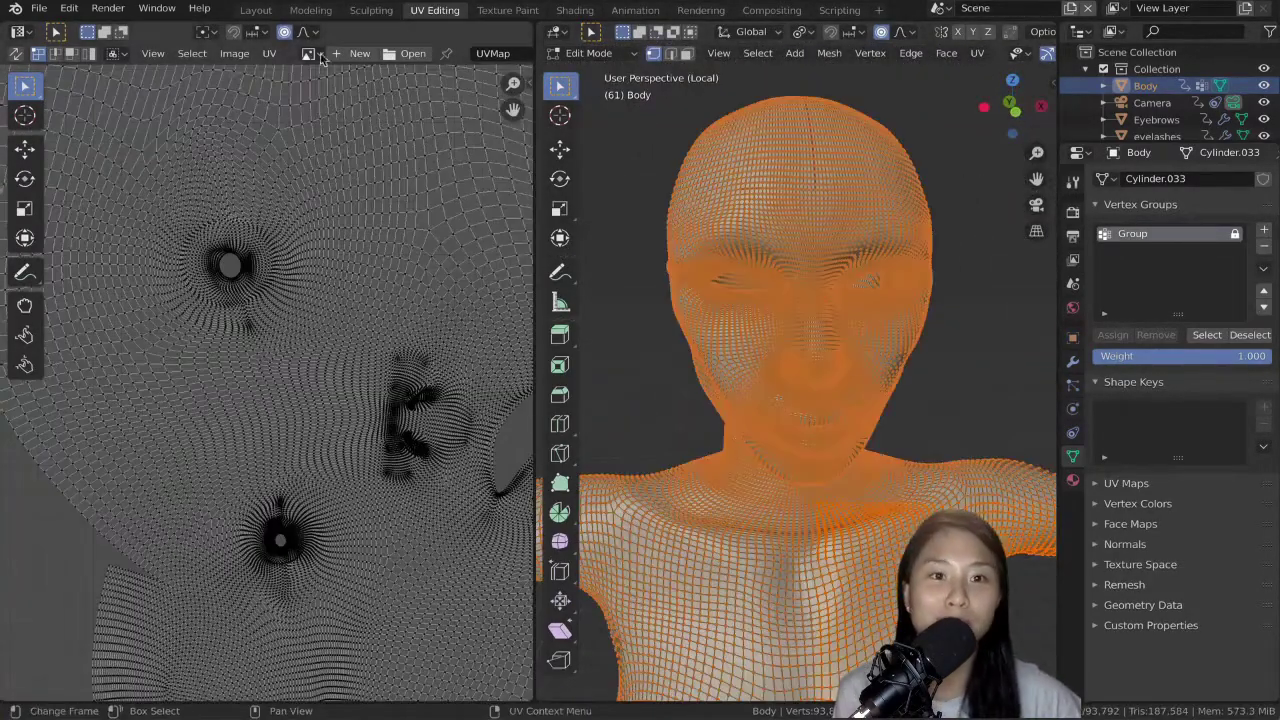
left_click(360, 53)
left_click(402, 42)
type("Checker")
key("Return")
left_click(403, 131)
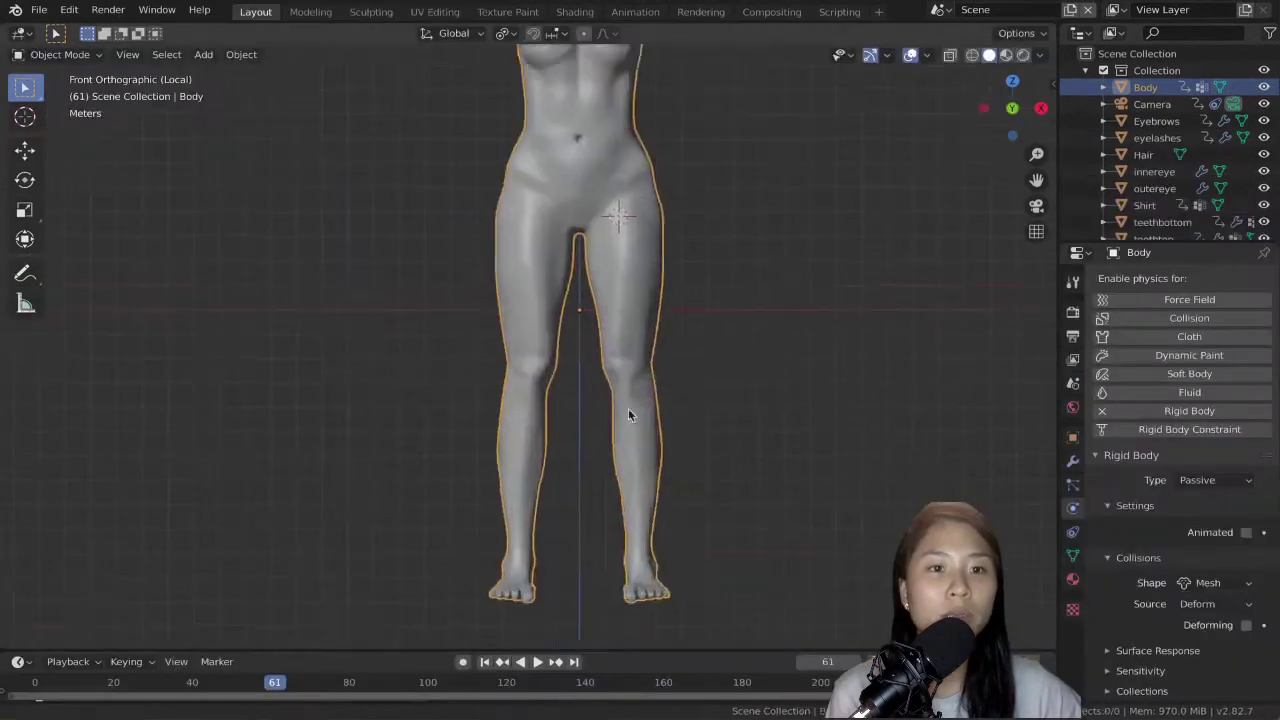
- Enter Edit Mode on the body and select the edge loop around the base of the neck
key("Tab")
key("z")
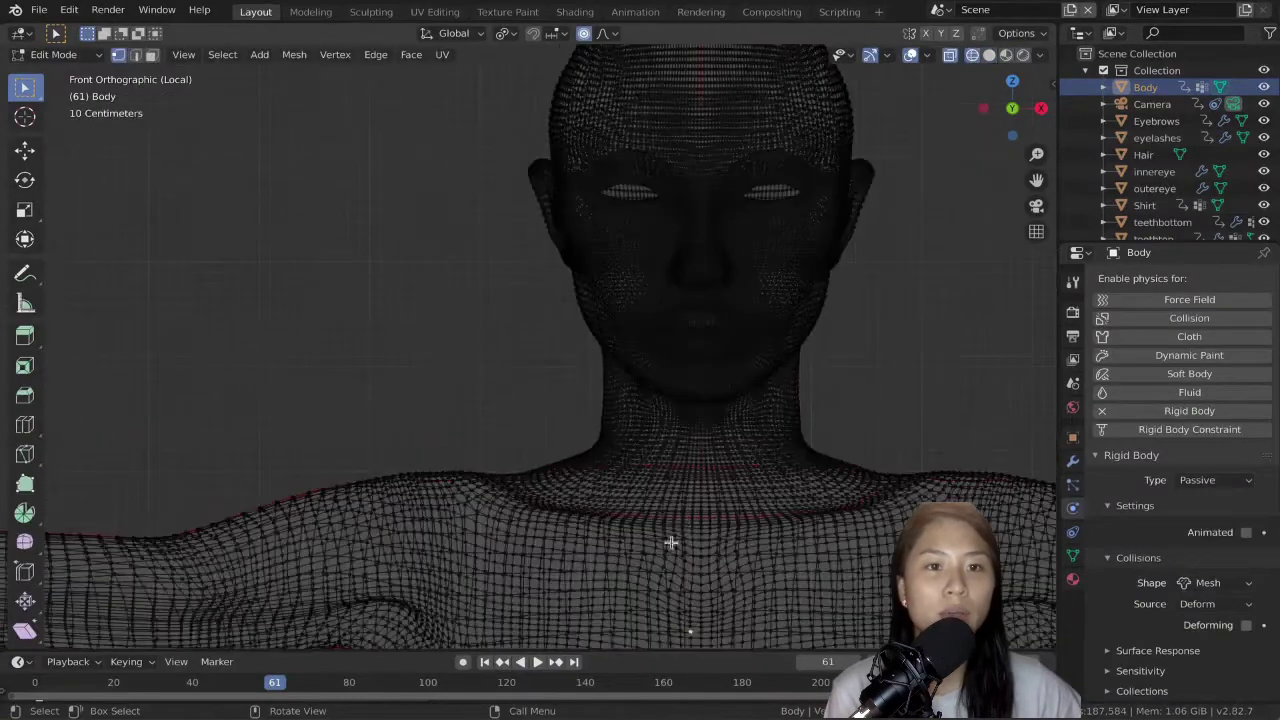
scroll(672, 542, "up", 2)
left_click(701, 543, "alt")
key("z")
left_click(688, 338)
- Add the front vertices of the head and neck above the loop to the selection with Circle Select
key("c")
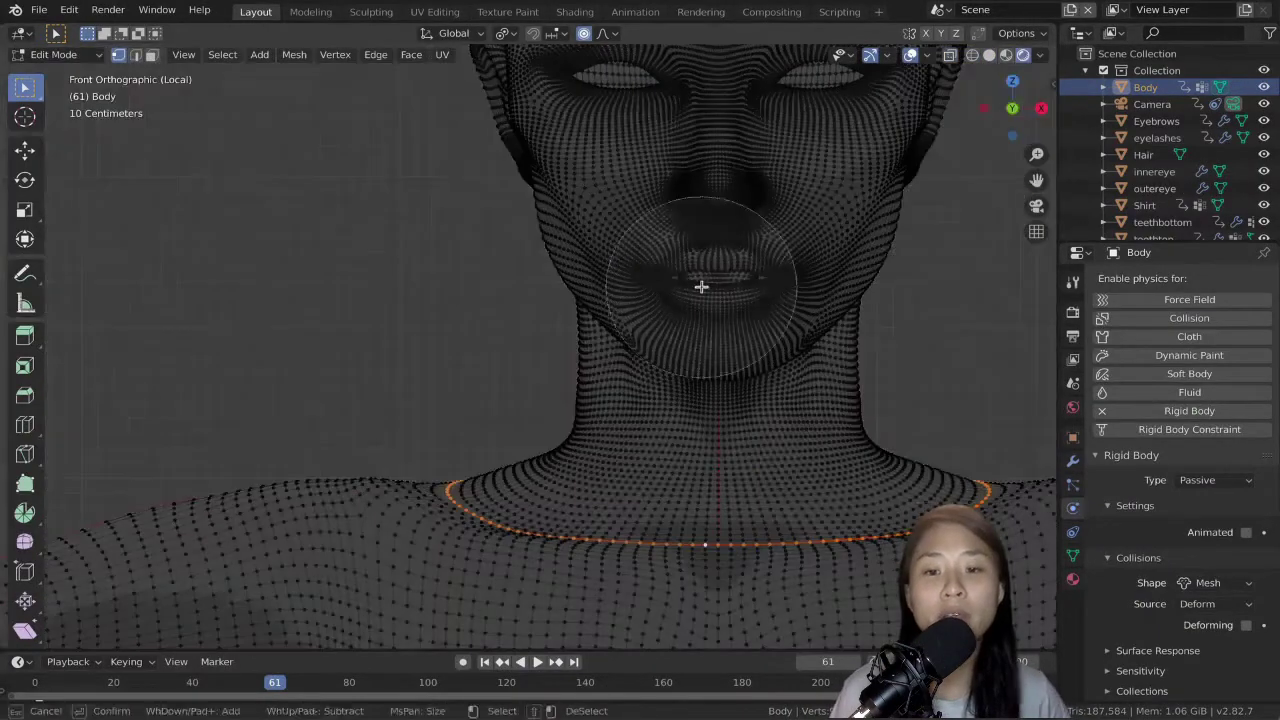
key("Escape")
scroll(690, 270, "down", 4)
key("c")
scroll(640, 187, "down", 7)
left_click_drag(620, 183, 614, 229)
key("Escape")
scroll(584, 393, "up", 4)
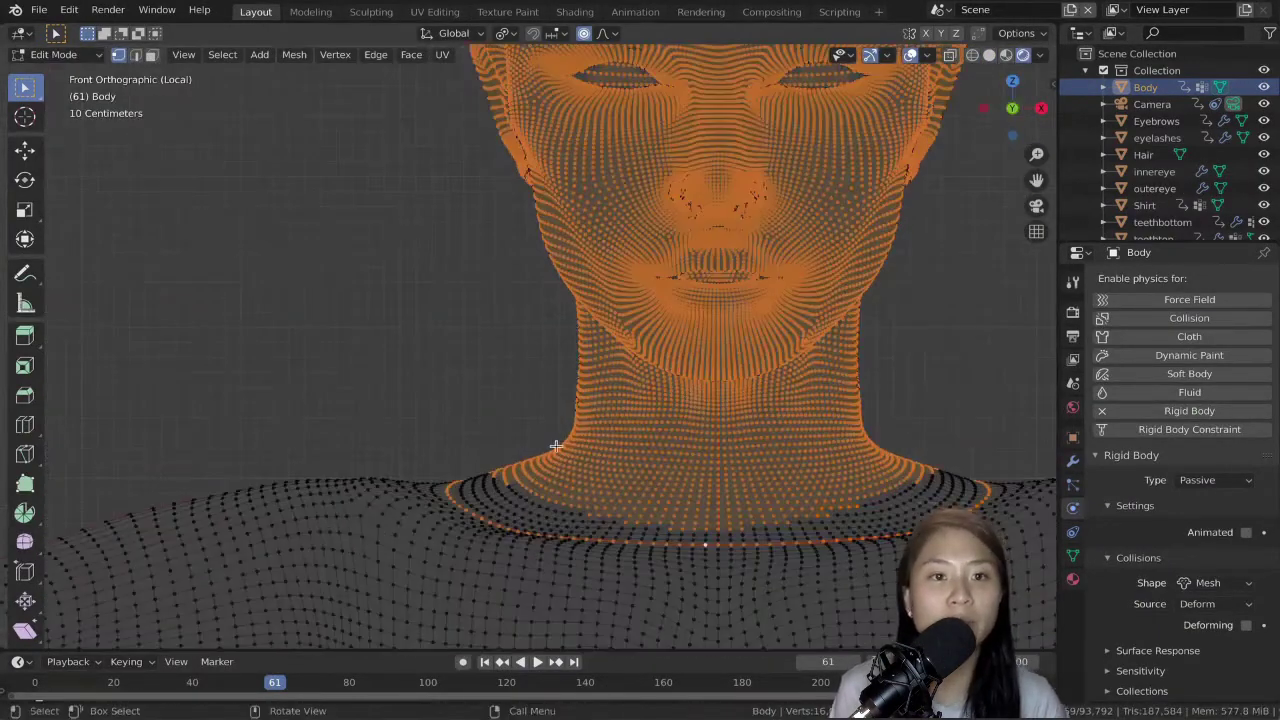
- In wireframe shading, extend the selection over the unselected neck base on one side down to the loop
key("z")
left_click(480, 468)
key("c")
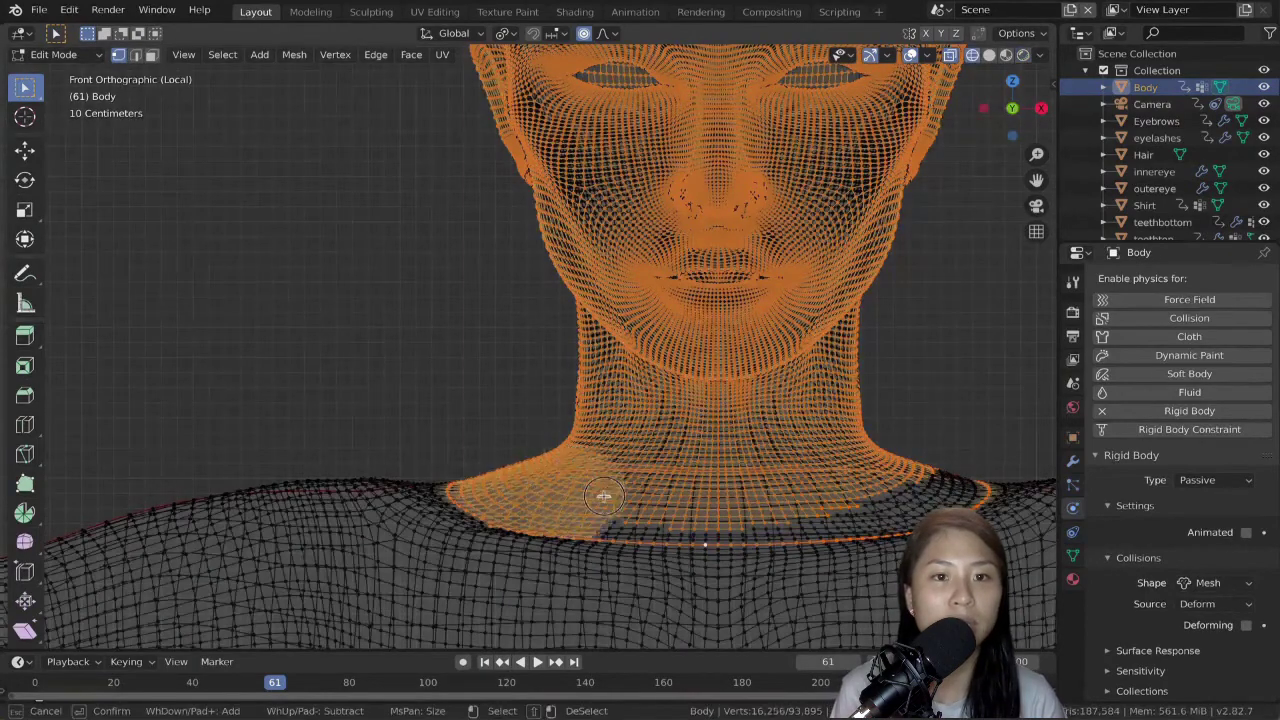
left_click_drag(604, 496, 674, 414)
key("Escape")
- Circle-select through the whole head in wireframe to include its back and interior vertices
scroll(660, 260, "down", 3)
key("c")
scroll(655, 205, "down", 11)
left_click_drag(645, 185, 600, 106)
key("Escape")
scroll(785, 527, "up", 7)
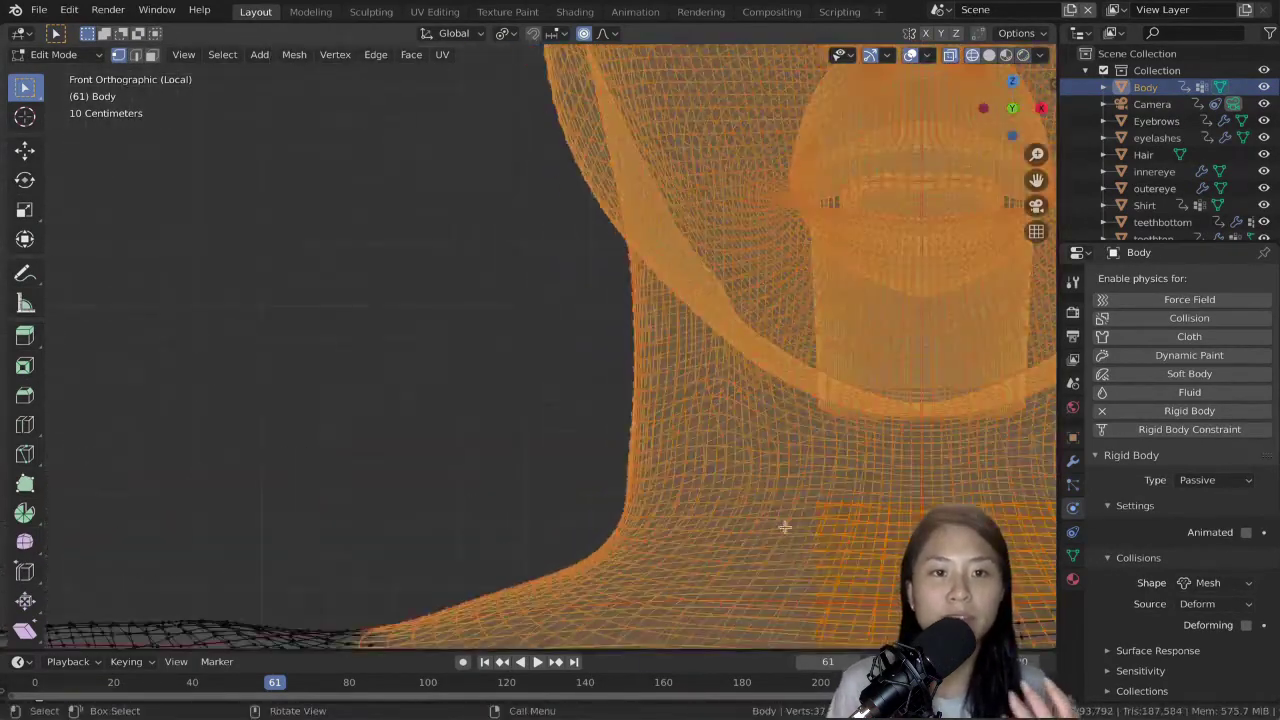
- Circle-select the remaining neck base vertices down to the seam loop and check the back of the neck in solid shading
mouse_move(785, 527)
middle_mouse_down("shift")
mouse_move(688, 361)
mouse_move(685, 372)
middle_mouse_up("shift")
key("c")
scroll(690, 345, "up", 5)
mouse_move(690, 255)
left_mouse_down()
mouse_move(691, 234)
mouse_move(771, 309)
mouse_move(717, 332)
mouse_move(849, 437)
mouse_move(960, 370)
left_mouse_up()
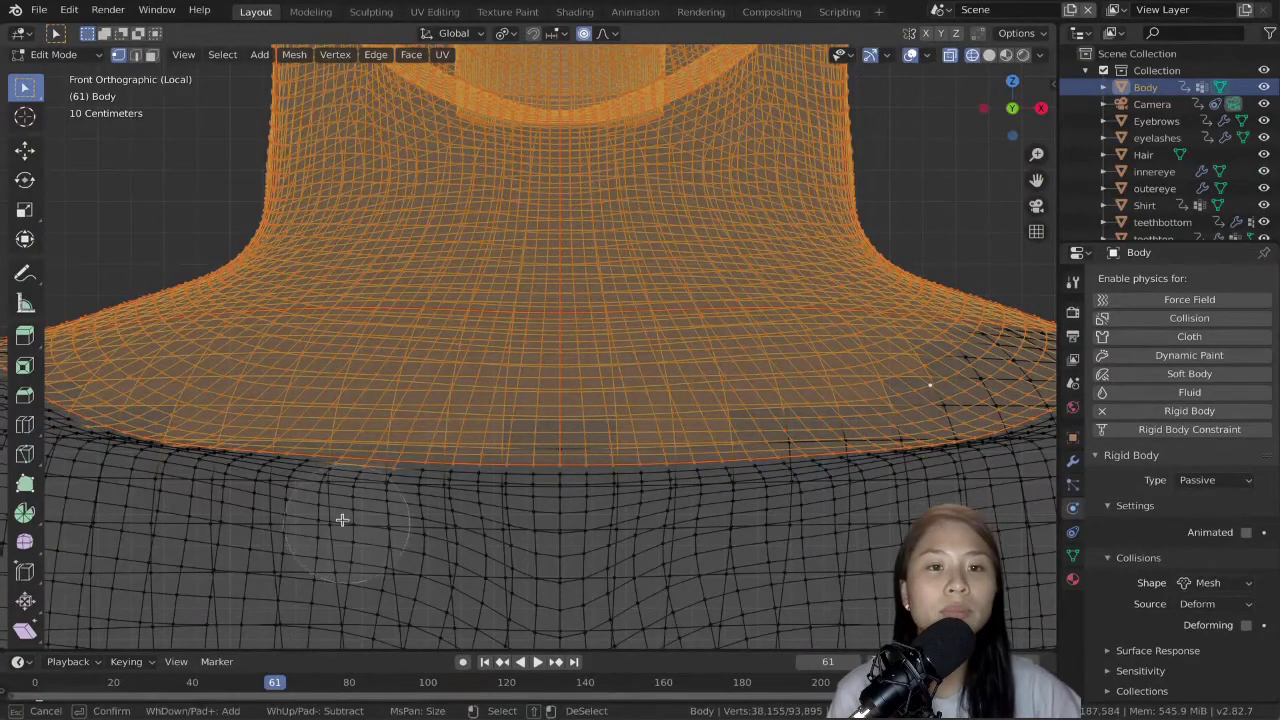
key("Escape")
scroll(691, 531, "down", 2)
key("shift+z")
mouse_move(540, 465)
middle_mouse_down()
mouse_move(520, 540)
mouse_move(537, 426)
middle_mouse_up()
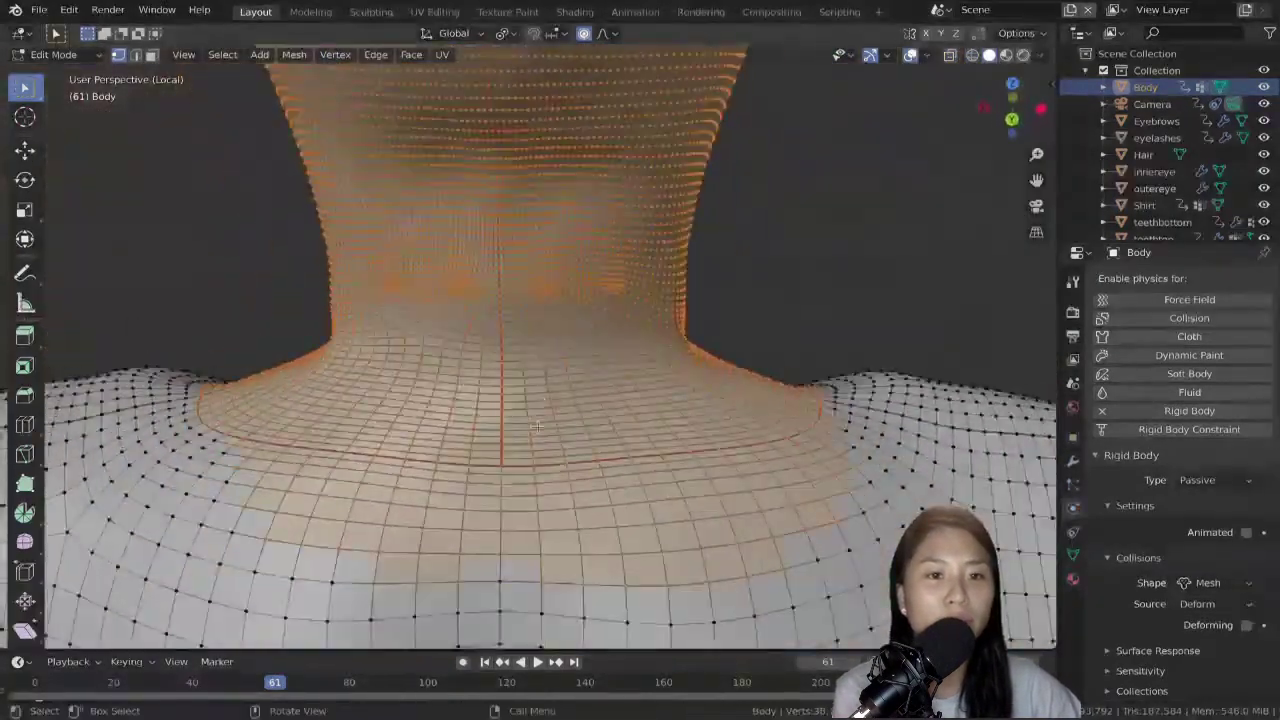
- Select the vertex path along the seam from the side of the forehead to the temple and down toward the ear
key("c")
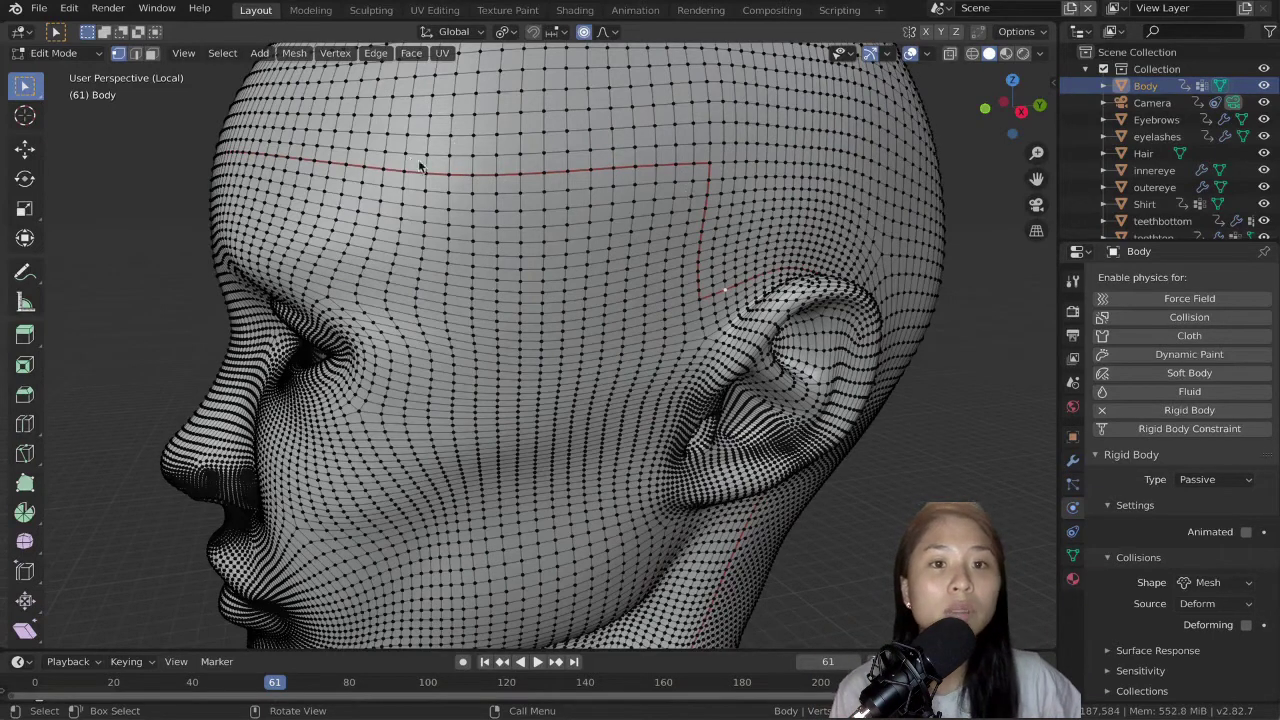
left_click(457, 171)
left_click(705, 170, "ctrl")
left_click(700, 278, "ctrl")
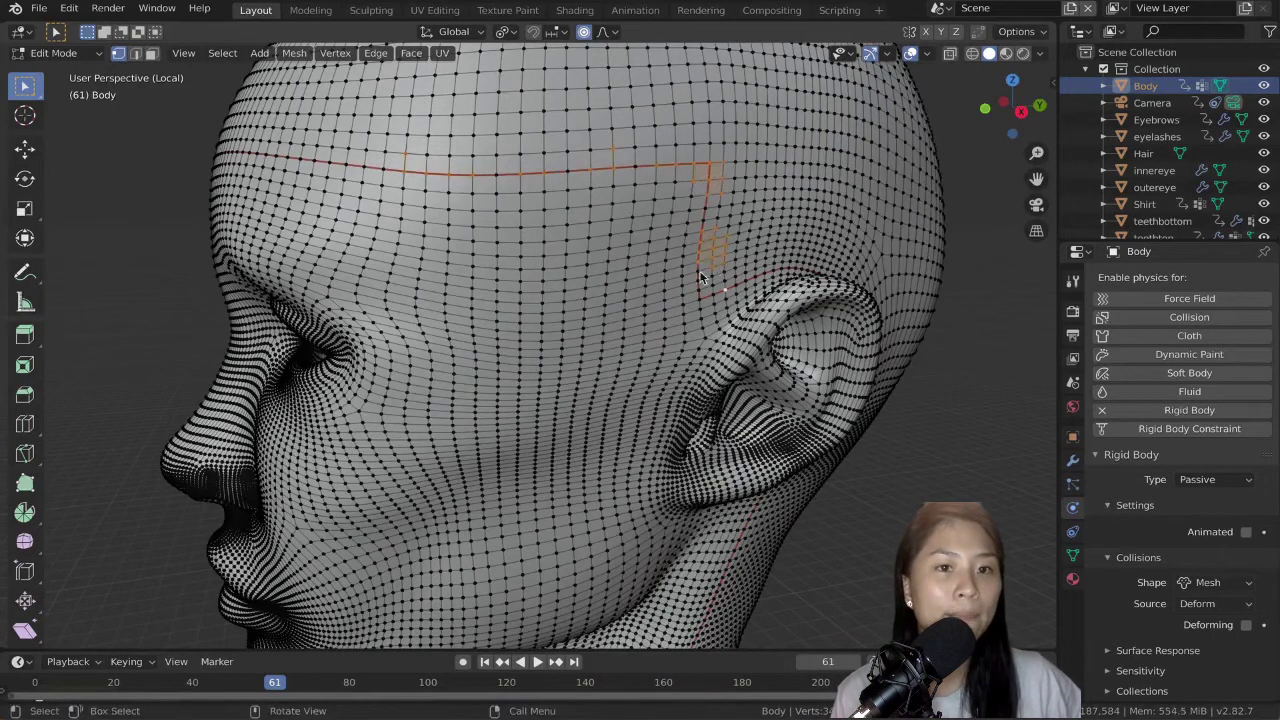
- In the UV Editing workspace, select the entire body mesh and unwrap it along its seams
left_click(435, 10)
key("a")
key("u")
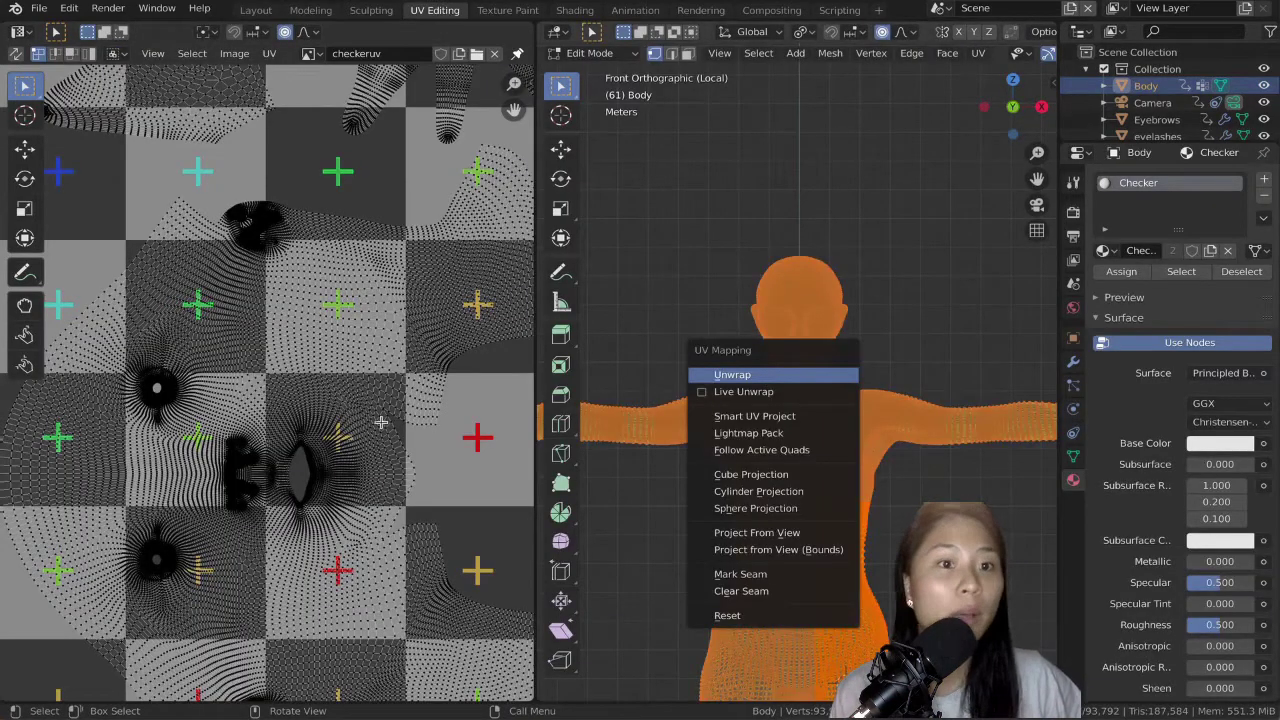
key("Return")
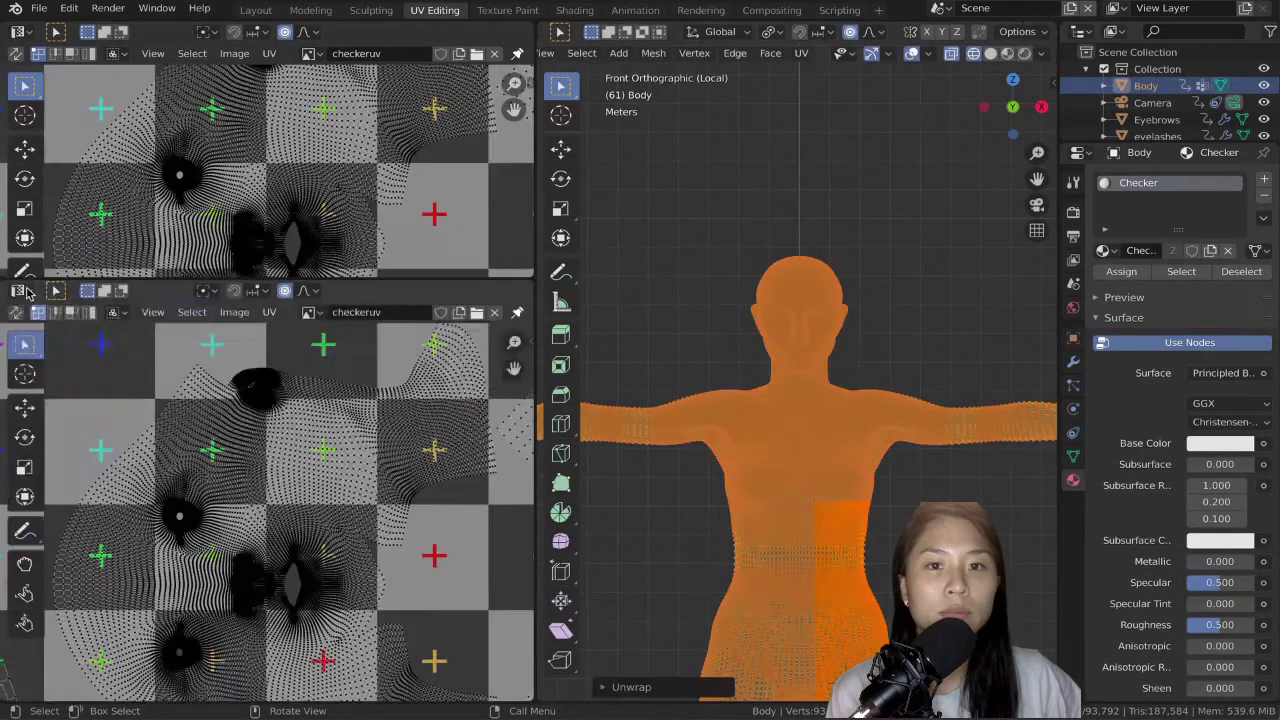
- Change the lower UV editor to a Shader Editor and connect the checkeruv image texture's Color to the Principled BSDF's Base Color
left_click(18, 290)
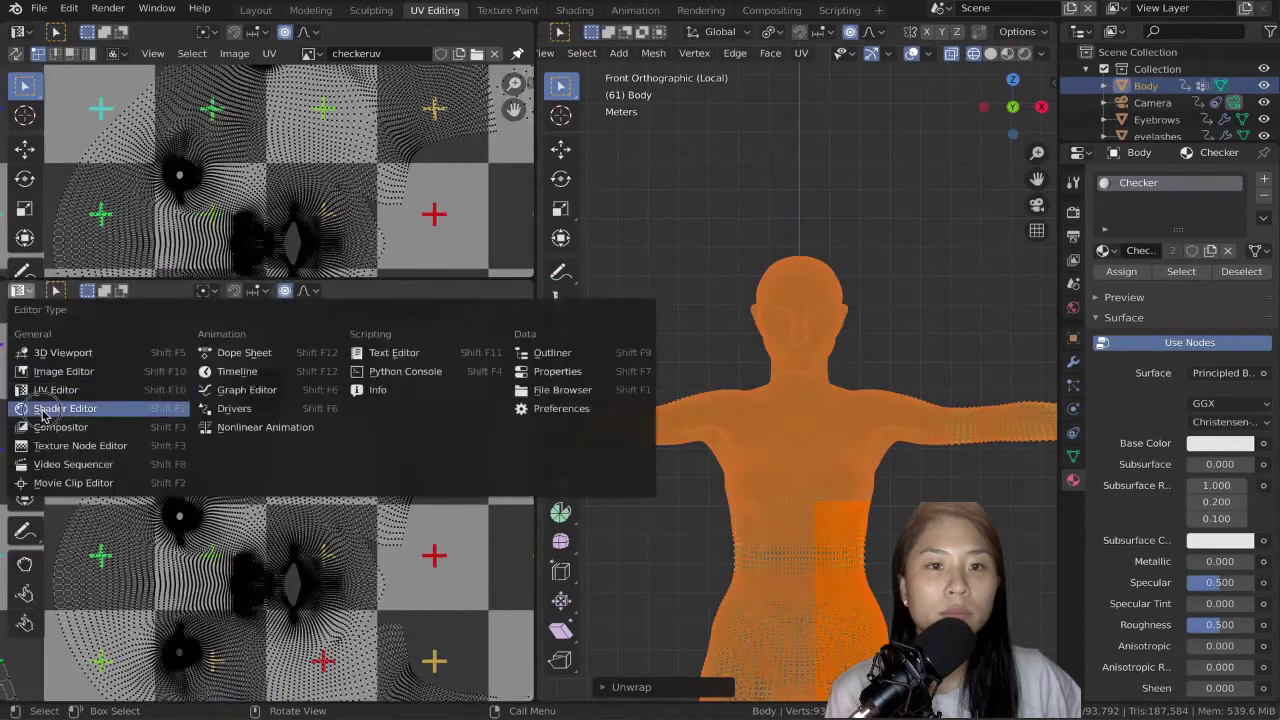
left_click(70, 405)
left_click_drag(108, 497, 148, 453)
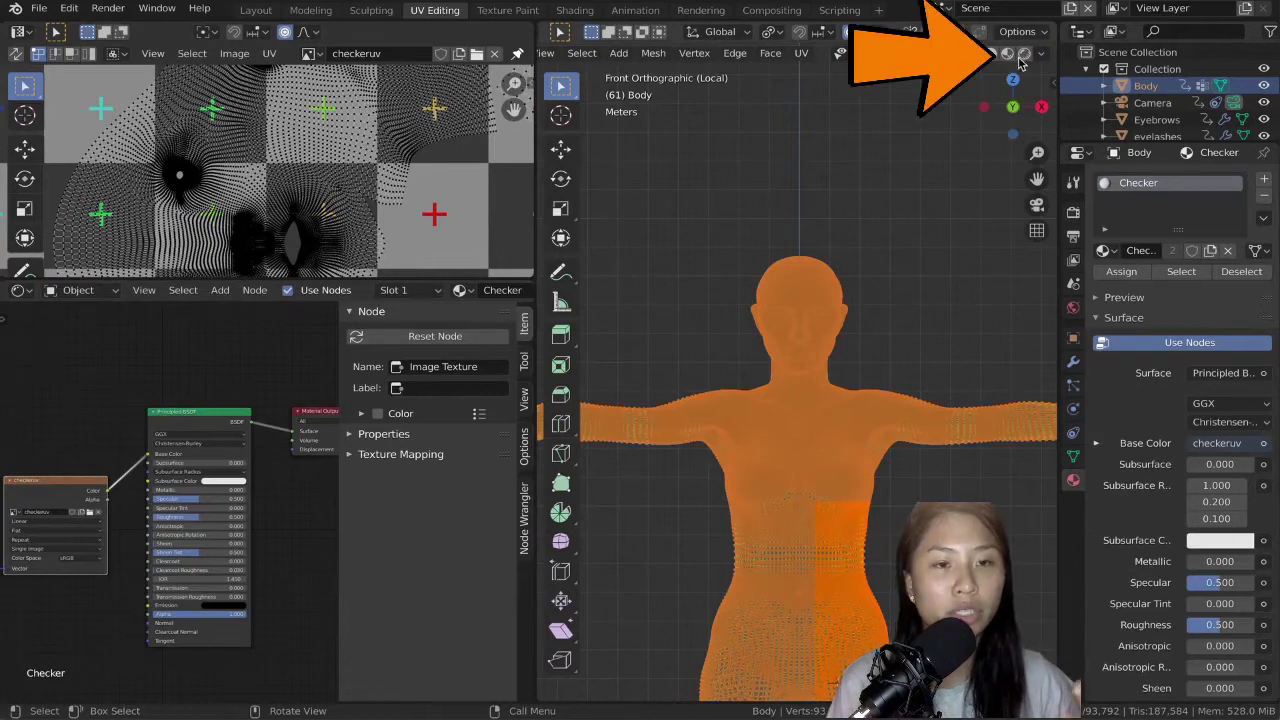
- Show the body in Material Preview shading and leave Edit Mode to inspect the checker pattern on the mesh
left_click(1008, 54)
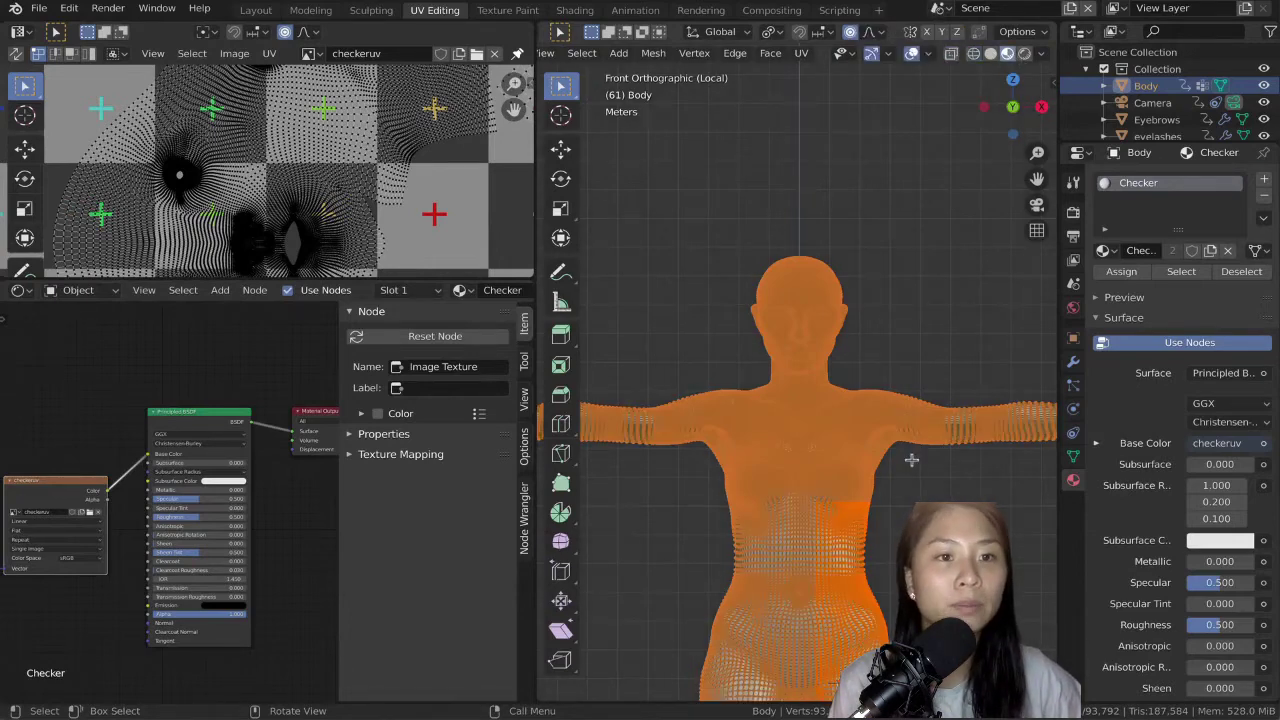
key("Tab")
middle_click_drag(855, 480, 873, 507)
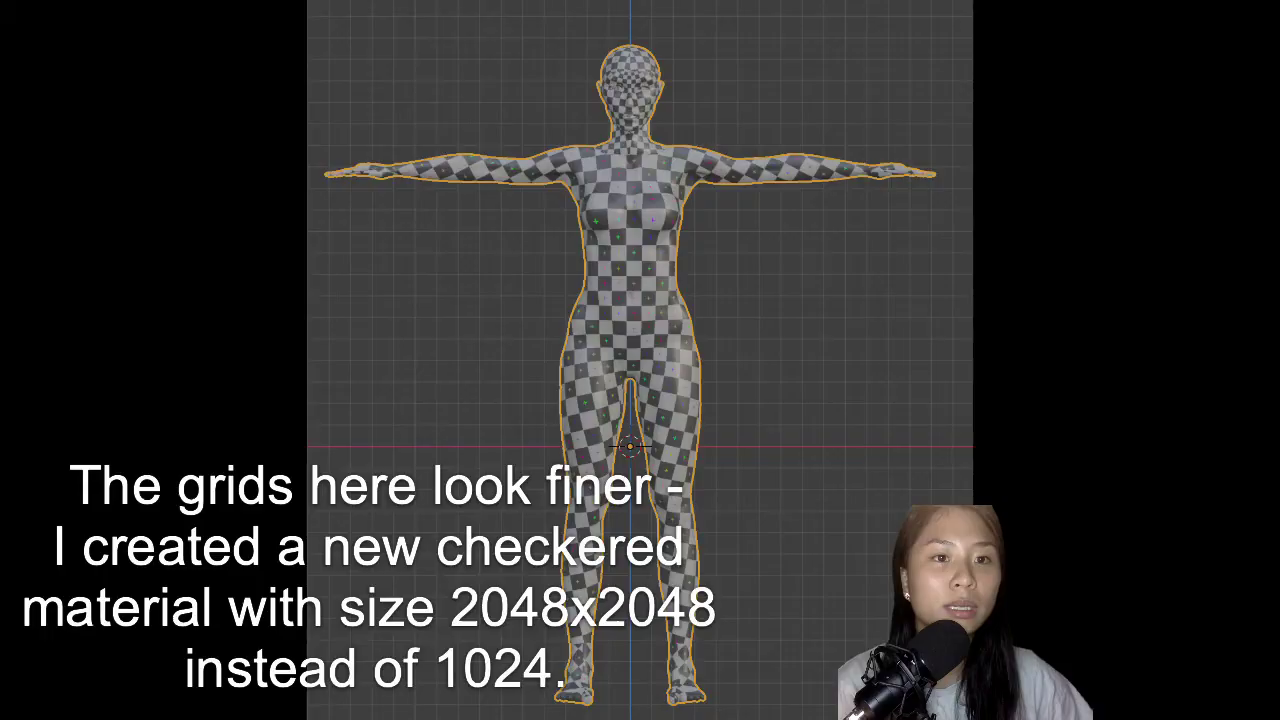